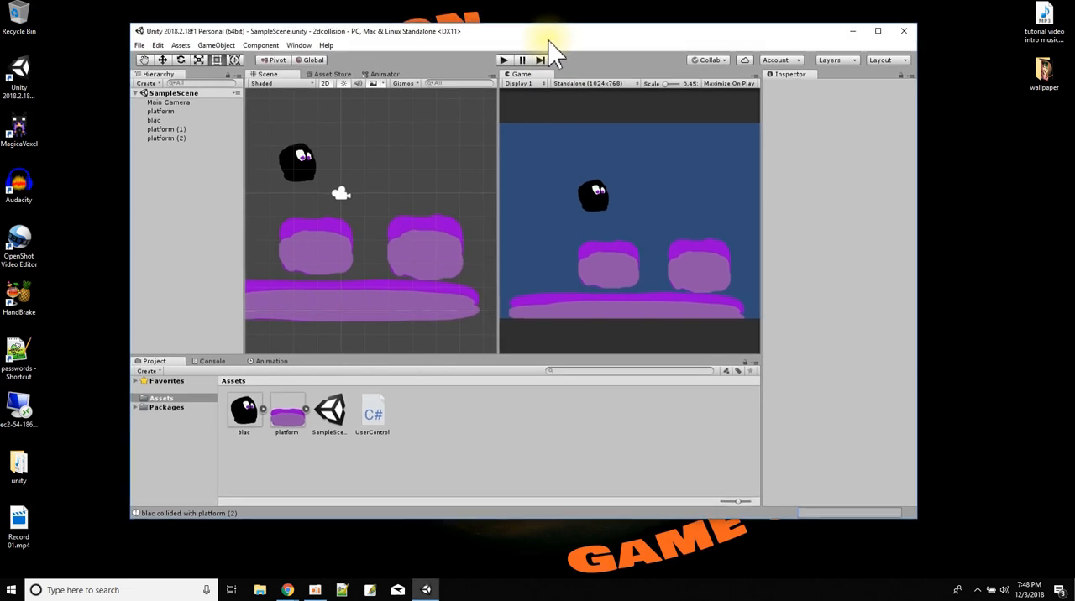
Run the scene and move the black character left and right across the platforms to test its collisions.
{"action": "left_click", "coordinate": [504, 60]}
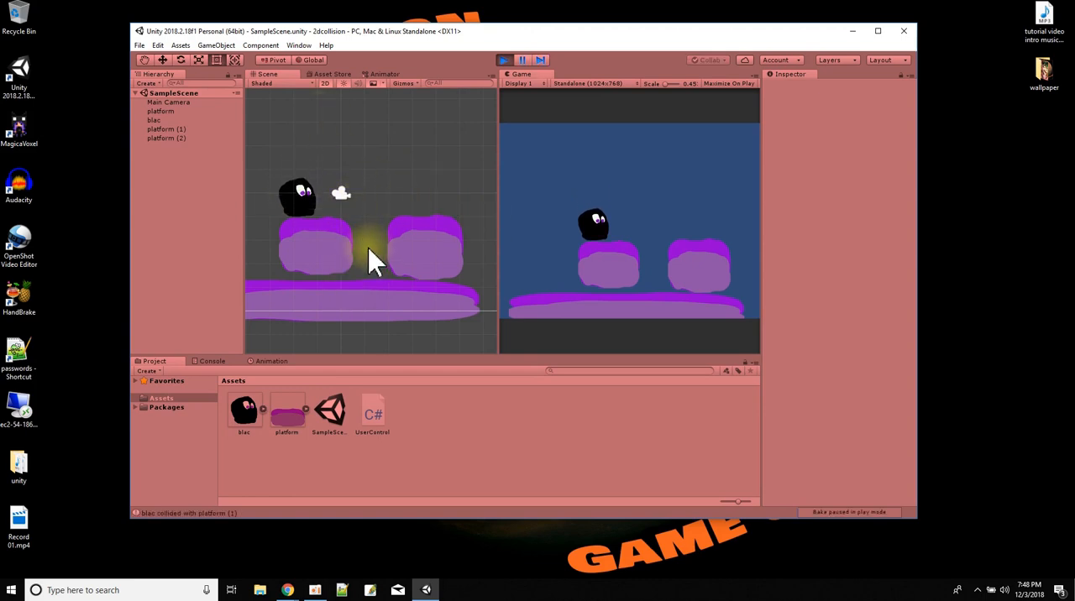
{"action": "key", "text": "Left"}
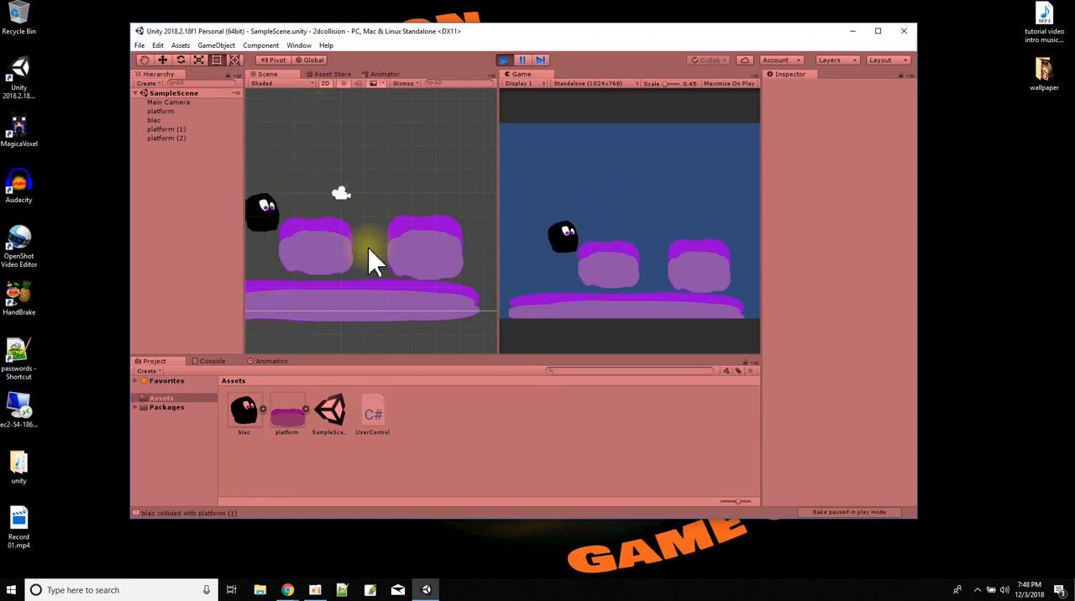
{"action": "key", "text": "Left"}
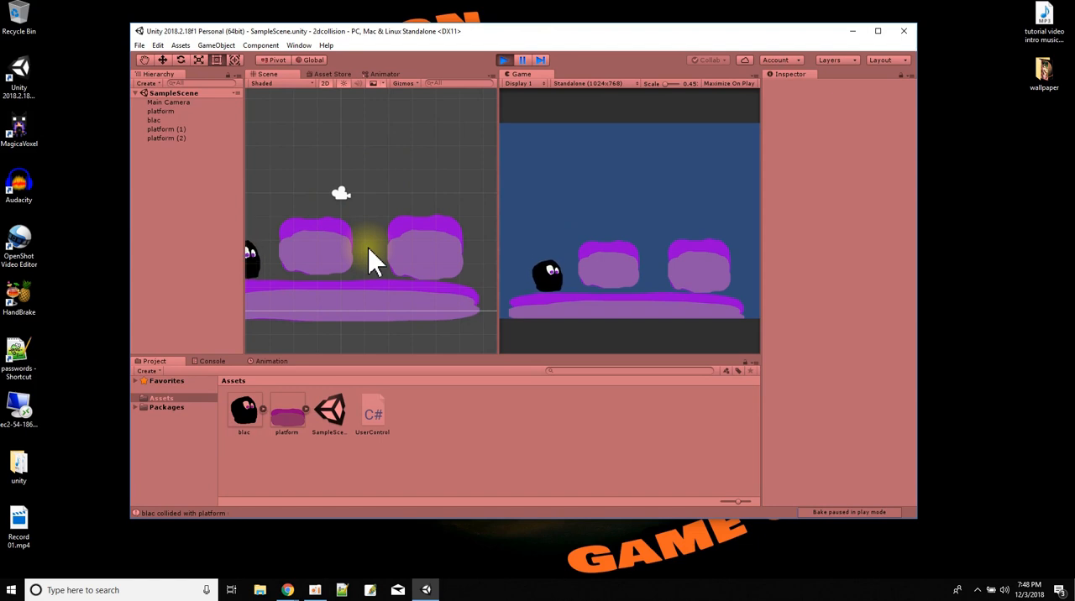
{"action": "key", "text": "Right"}
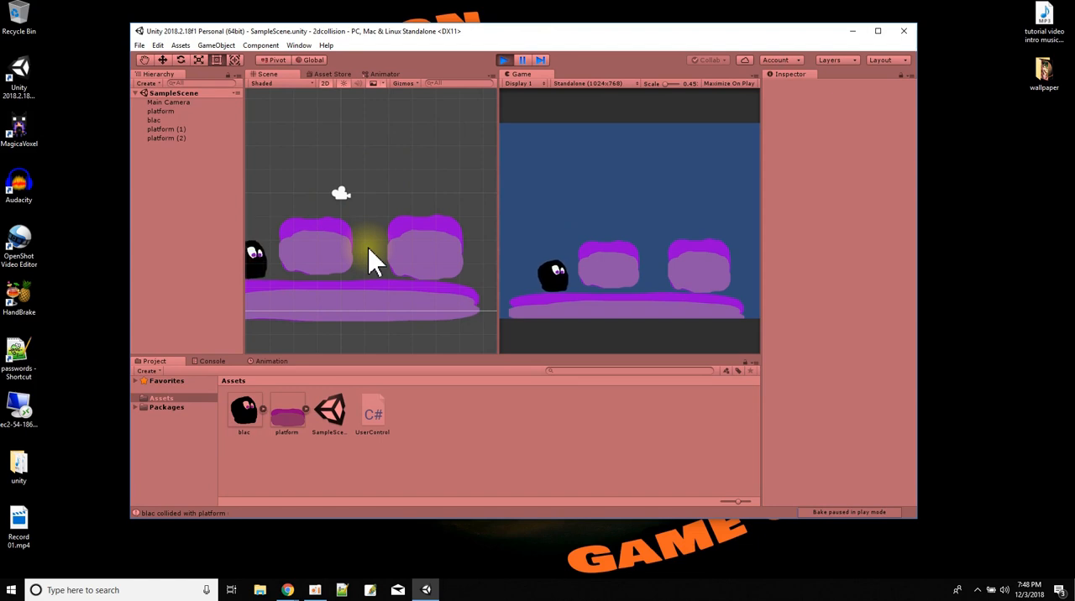
{"action": "key", "text": "Left"}
{"action": "key", "text": "Right"}
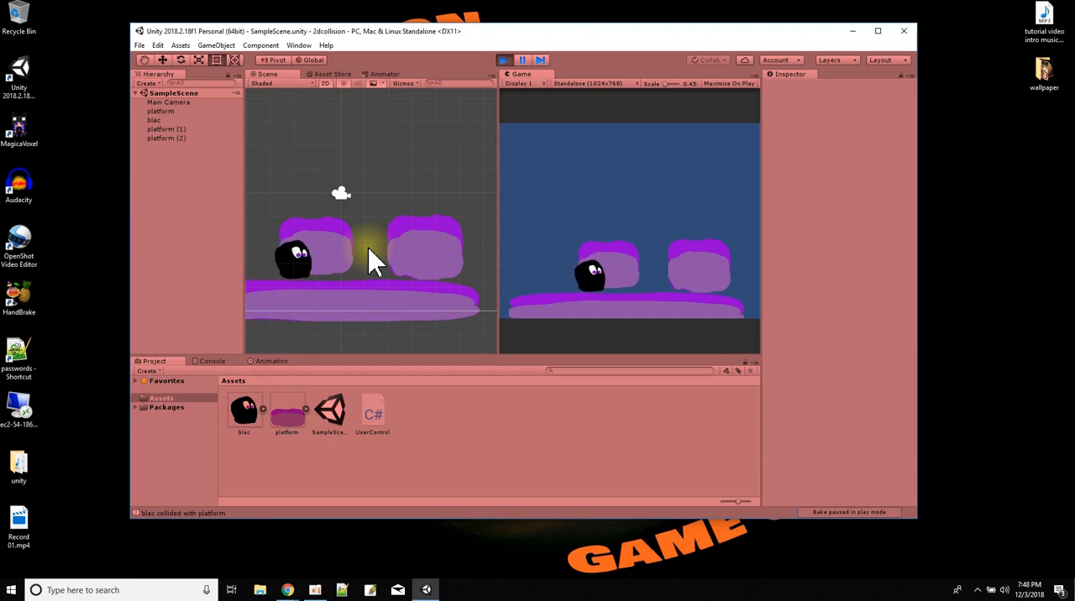
{"action": "key", "text": "Right"}
{"action": "key", "text": "Right"}
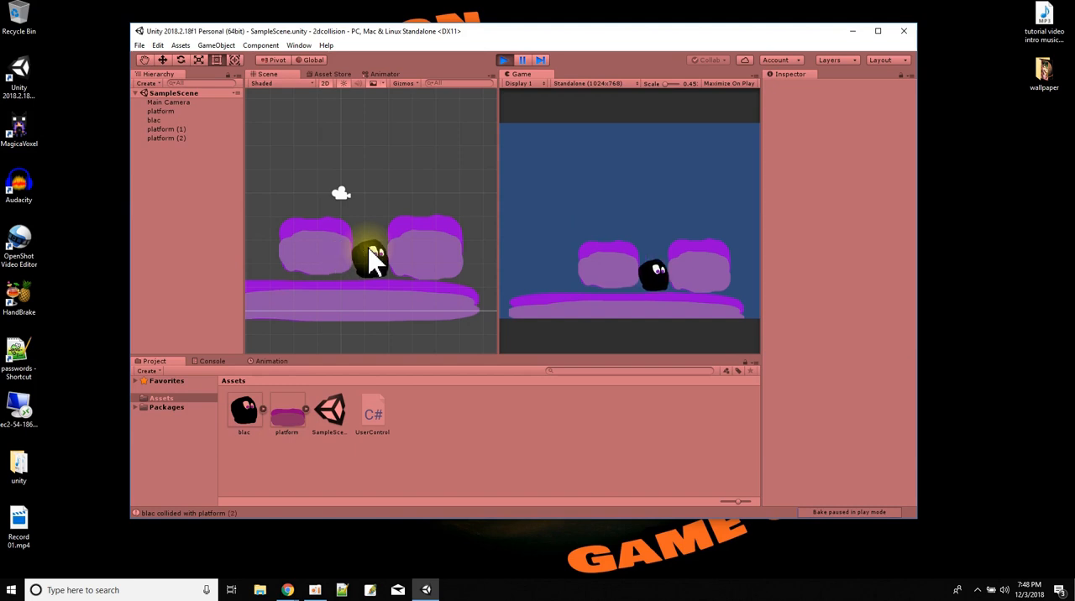
{"action": "key", "text": "Left"}
{"action": "key", "text": "Right"}
{"action": "key", "text": "Left"}
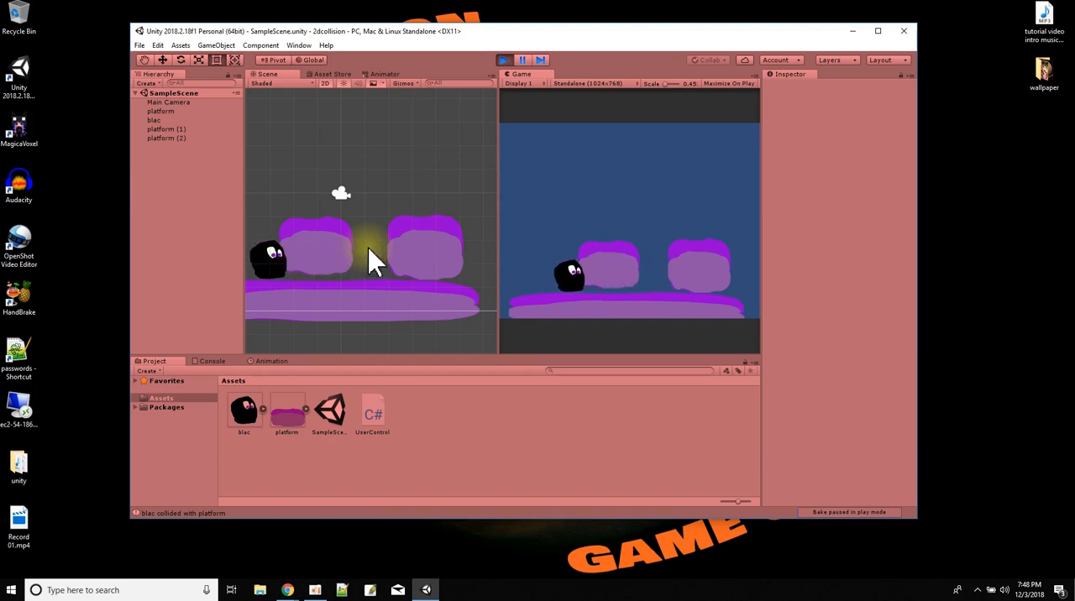
Inspect the colliders on platform (1) and platform (2), and end the play test.
{"action": "left_click", "coordinate": [172, 131]}
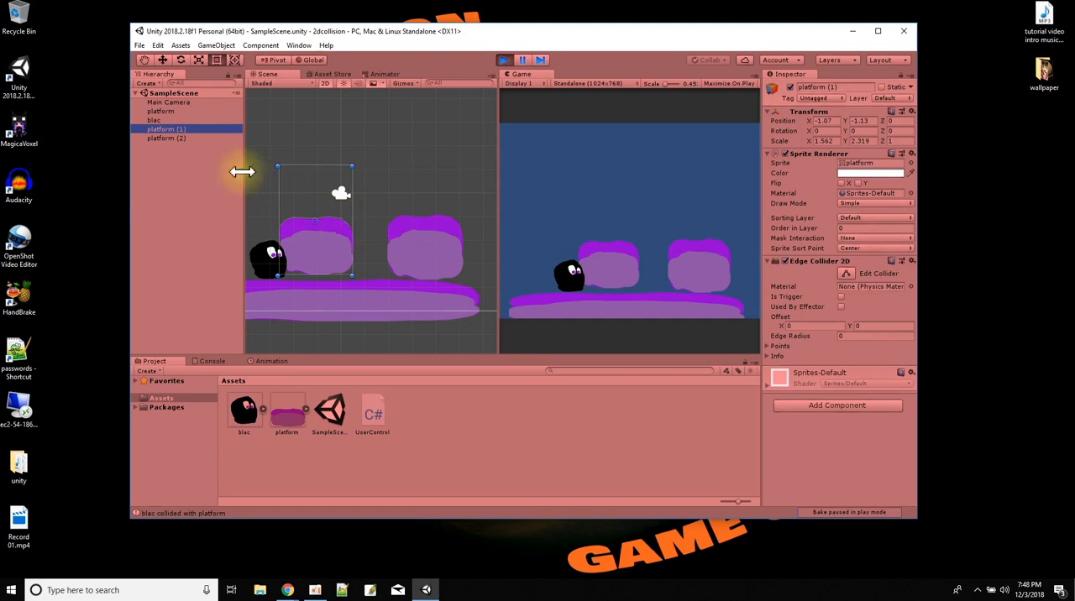
{"action": "left_click", "coordinate": [168, 139]}
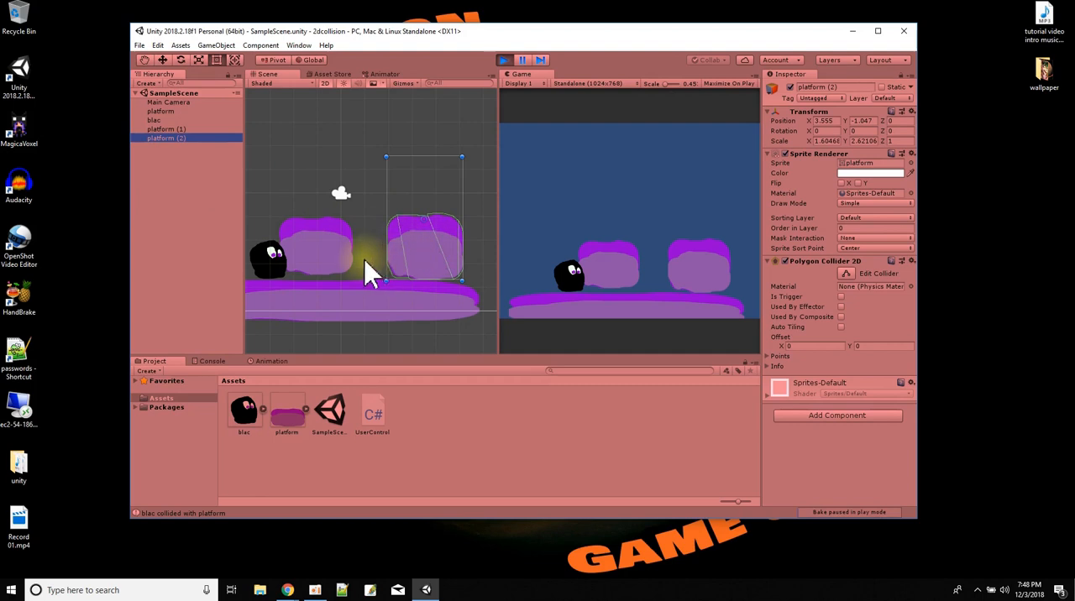
{"action": "left_click", "coordinate": [503, 61]}
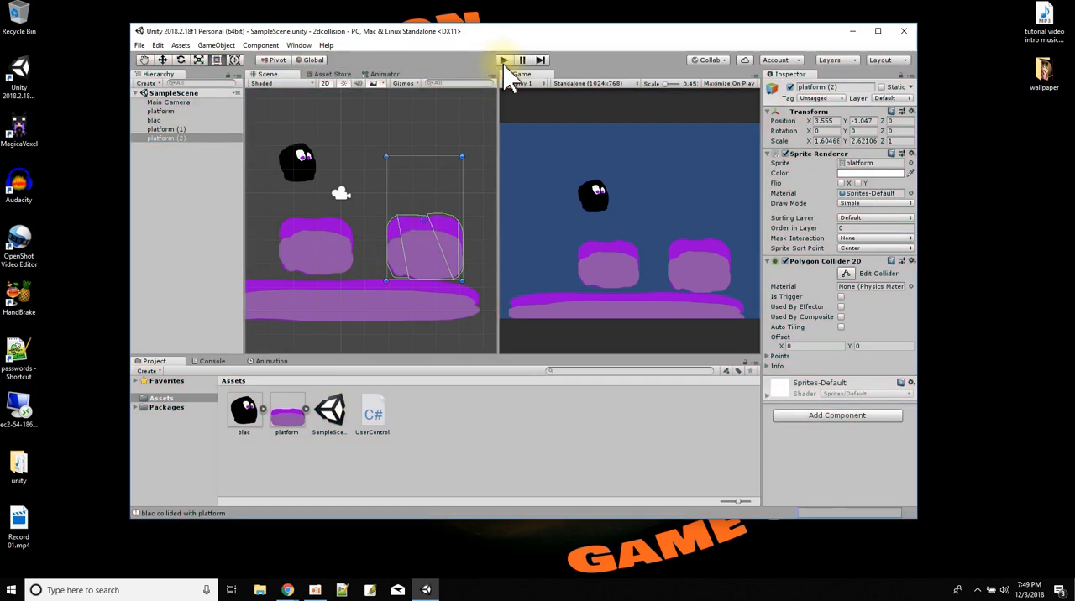
Create a new empty scene in the project.
{"action": "left_click", "coordinate": [140, 44]}
{"action": "mouse_move", "coordinate": [158, 44]}
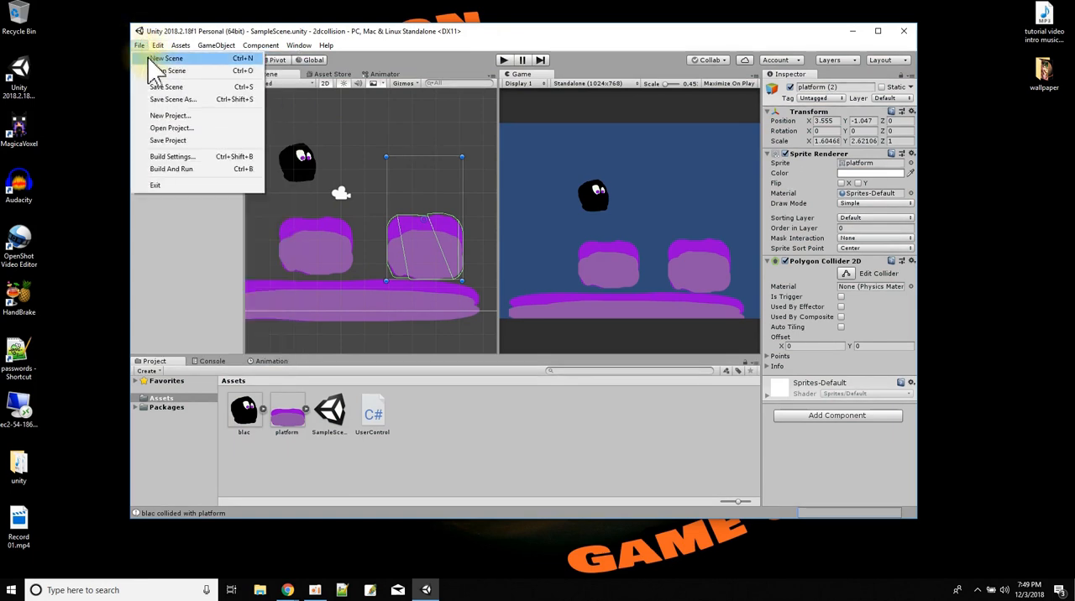
{"action": "left_click", "coordinate": [150, 59]}
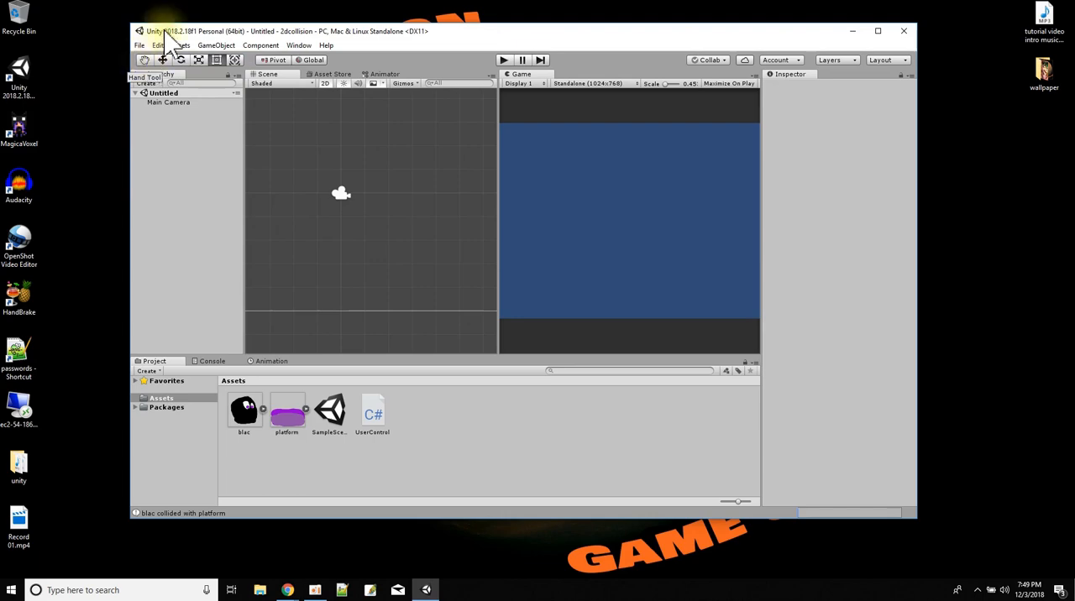
Switch to the Drawisland drawing site in the browser and set up a 400x400 canvas with a transparent background.
{"action": "left_click_drag", "start_coordinate": [756, 0], "coordinate": [651, 0]}
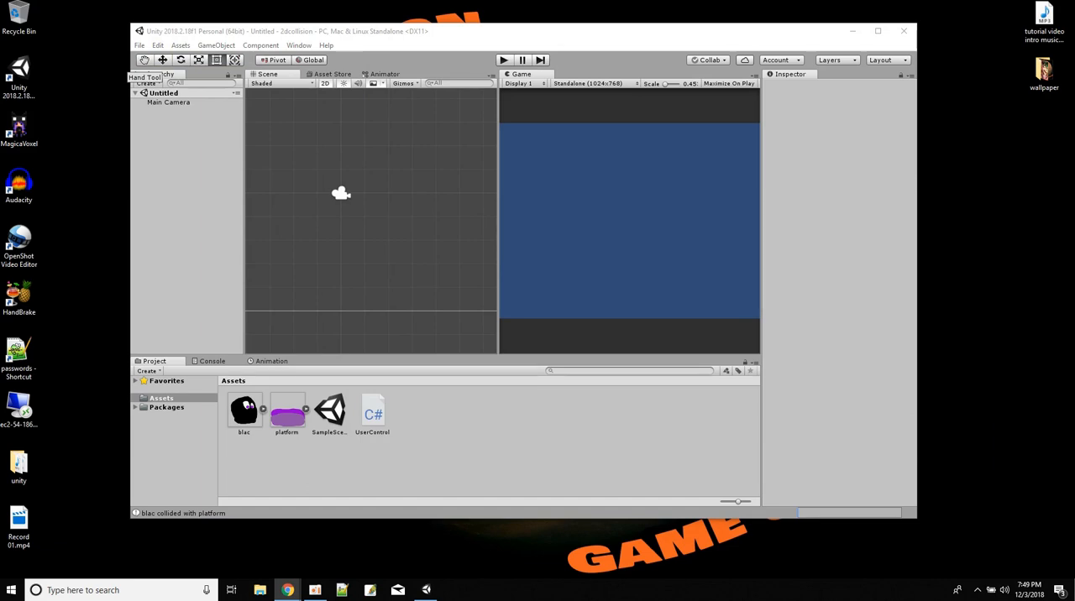
{"action": "left_click_drag", "start_coordinate": [651, 0], "coordinate": [540, 73]}
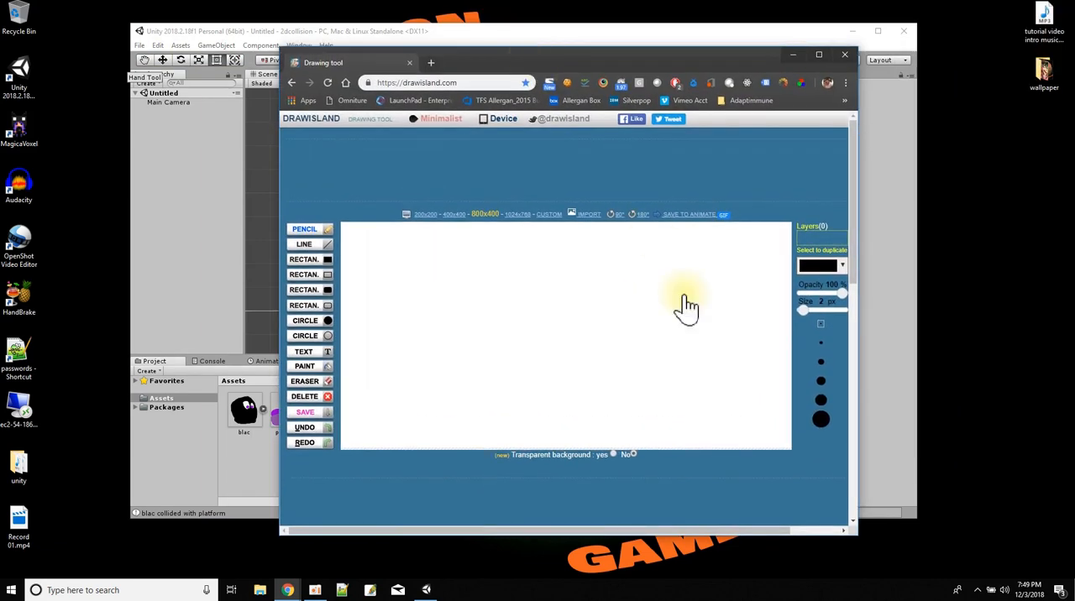
{"action": "left_click_drag", "start_coordinate": [854, 537], "coordinate": [917, 544]}
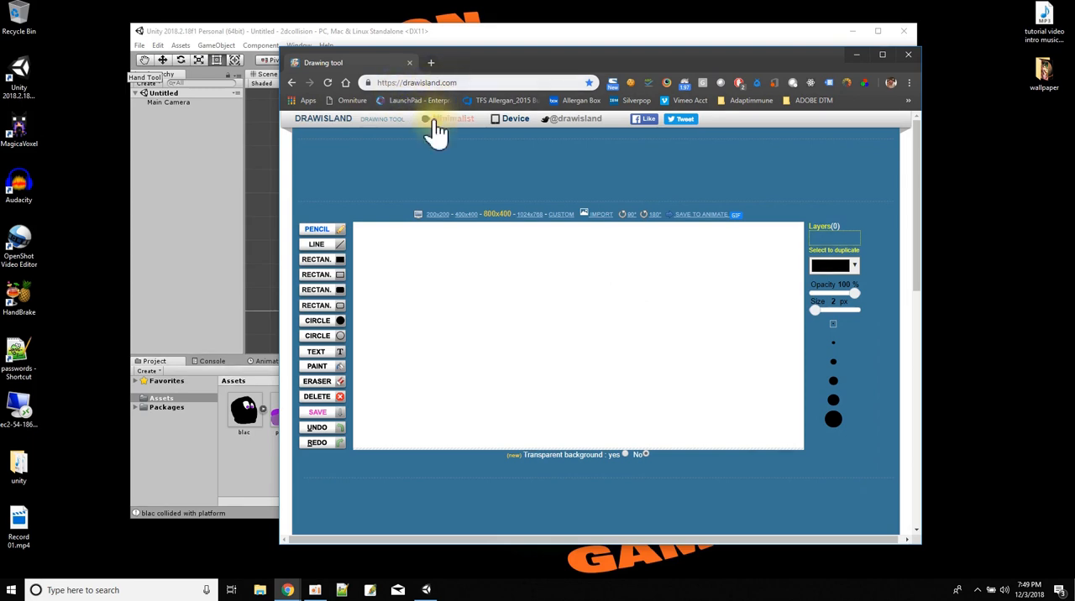
{"action": "left_click", "coordinate": [466, 215]}
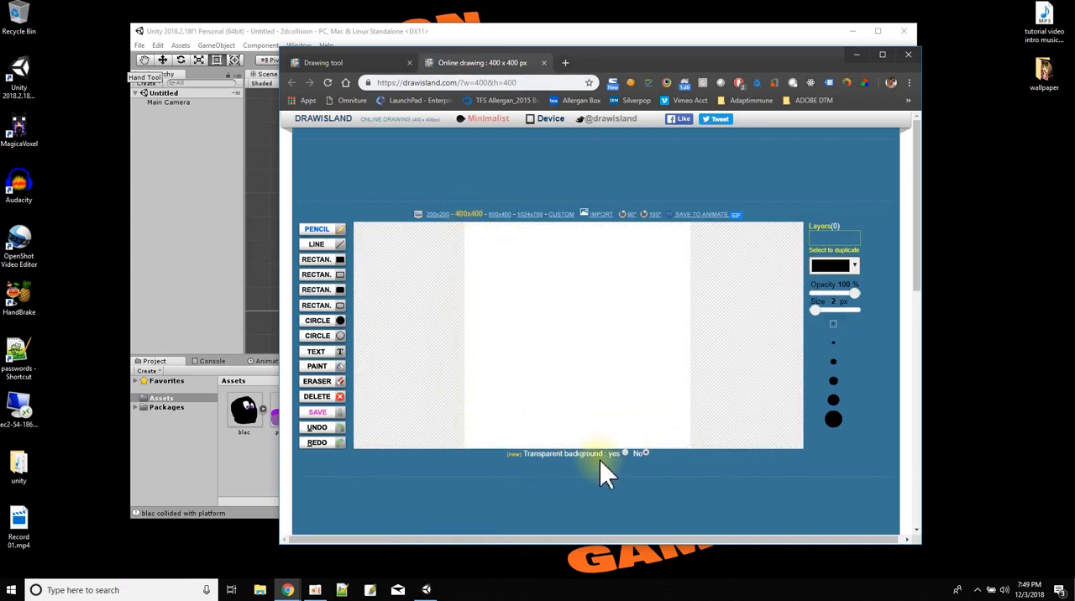
{"action": "left_click", "coordinate": [624, 453]}
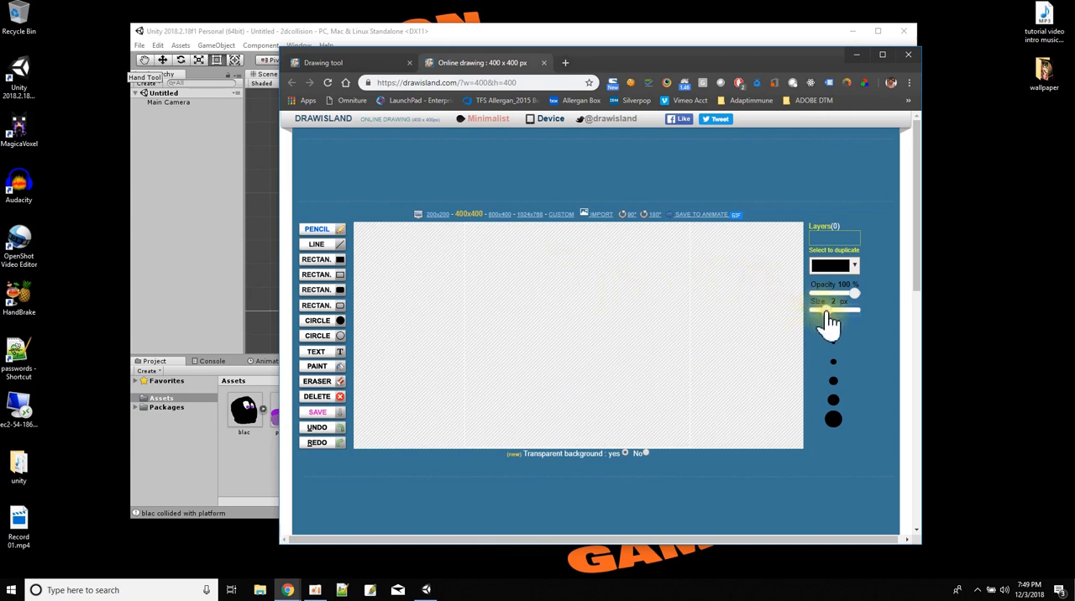
Draw a black rounded character body with two legs using a 26 px pencil.
{"action": "left_click_drag", "start_coordinate": [826, 308], "coordinate": [824, 311]}
{"action": "left_click", "coordinate": [615, 294]}
{"action": "mouse_move", "coordinate": [613, 294]}
{"action": "left_mouse_down"}
{"action": "mouse_move", "coordinate": [545, 357]}
{"action": "mouse_move", "coordinate": [611, 357]}
{"action": "mouse_move", "coordinate": [627, 302]}
{"action": "mouse_move", "coordinate": [559, 343]}
{"action": "mouse_move", "coordinate": [571, 367]}
{"action": "mouse_move", "coordinate": [619, 331]}
{"action": "mouse_move", "coordinate": [565, 361]}
{"action": "mouse_move", "coordinate": [612, 312]}
{"action": "mouse_move", "coordinate": [559, 361]}
{"action": "mouse_move", "coordinate": [600, 316]}
{"action": "mouse_move", "coordinate": [585, 376]}
{"action": "mouse_move", "coordinate": [609, 331]}
{"action": "mouse_move", "coordinate": [599, 374]}
{"action": "mouse_move", "coordinate": [580, 355]}
{"action": "mouse_move", "coordinate": [544, 357]}
{"action": "mouse_move", "coordinate": [511, 385]}
{"action": "left_mouse_up"}
{"action": "mouse_move", "coordinate": [602, 359]}
{"action": "left_mouse_down"}
{"action": "mouse_move", "coordinate": [632, 415]}
{"action": "mouse_move", "coordinate": [629, 404]}
{"action": "left_mouse_up"}
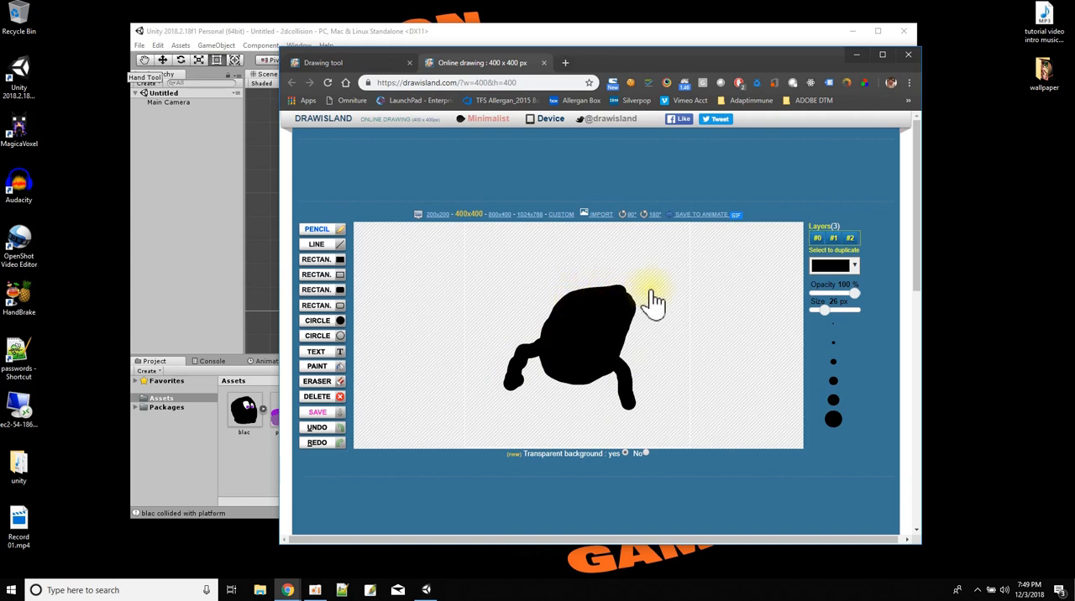
{"action": "left_click", "coordinate": [829, 267]}
{"action": "left_click", "coordinate": [816, 292]}
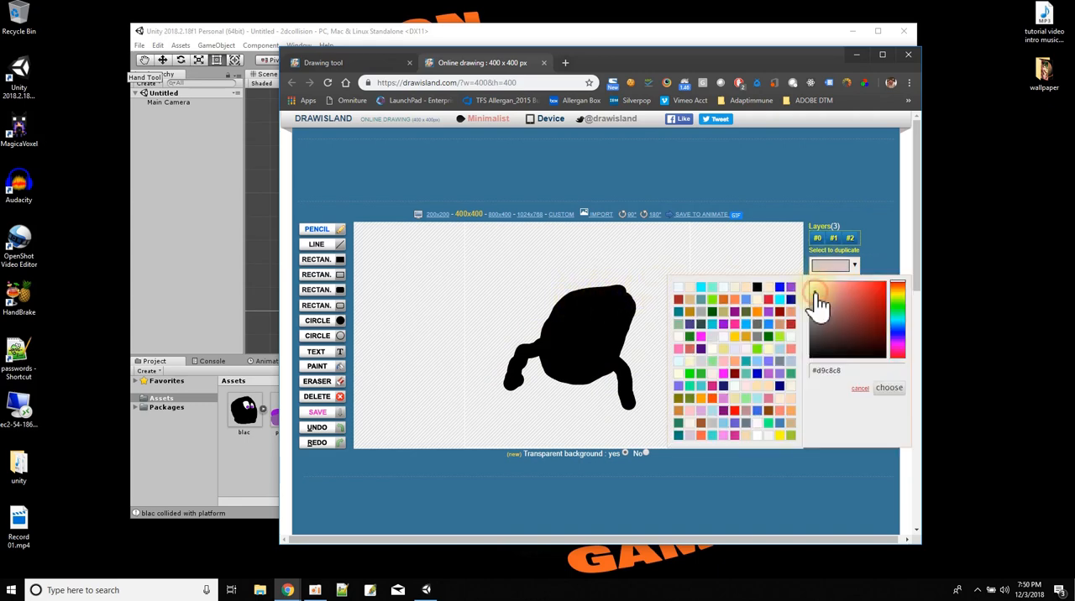
{"action": "left_click", "coordinate": [602, 319]}
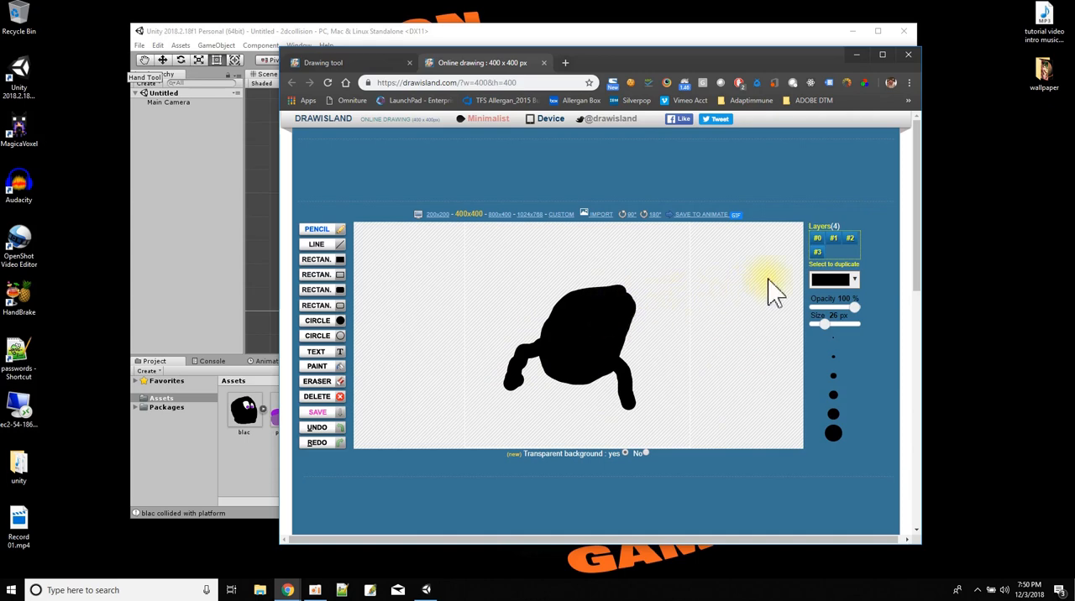
Draw two light pink eyes (#d8c0c0) on the upper part of the black character's body.
{"action": "left_click", "coordinate": [831, 280]}
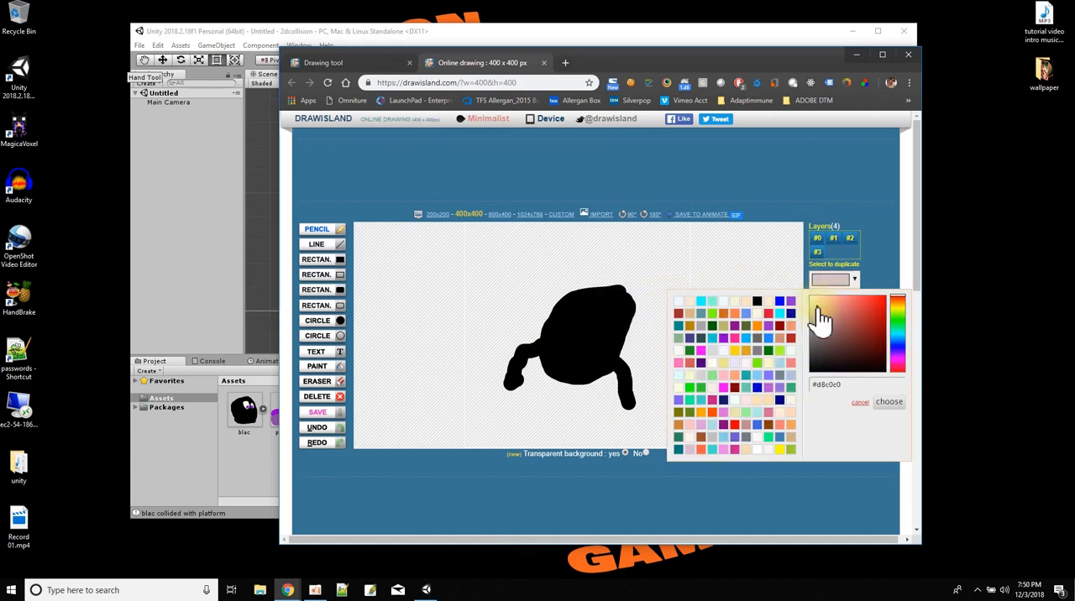
{"action": "left_click", "coordinate": [888, 403]}
{"action": "mouse_move", "coordinate": [617, 323]}
{"action": "left_mouse_down"}
{"action": "mouse_move", "coordinate": [621, 342]}
{"action": "mouse_move", "coordinate": [544, 307]}
{"action": "mouse_move", "coordinate": [588, 305]}
{"action": "mouse_move", "coordinate": [616, 323]}
{"action": "left_mouse_up"}
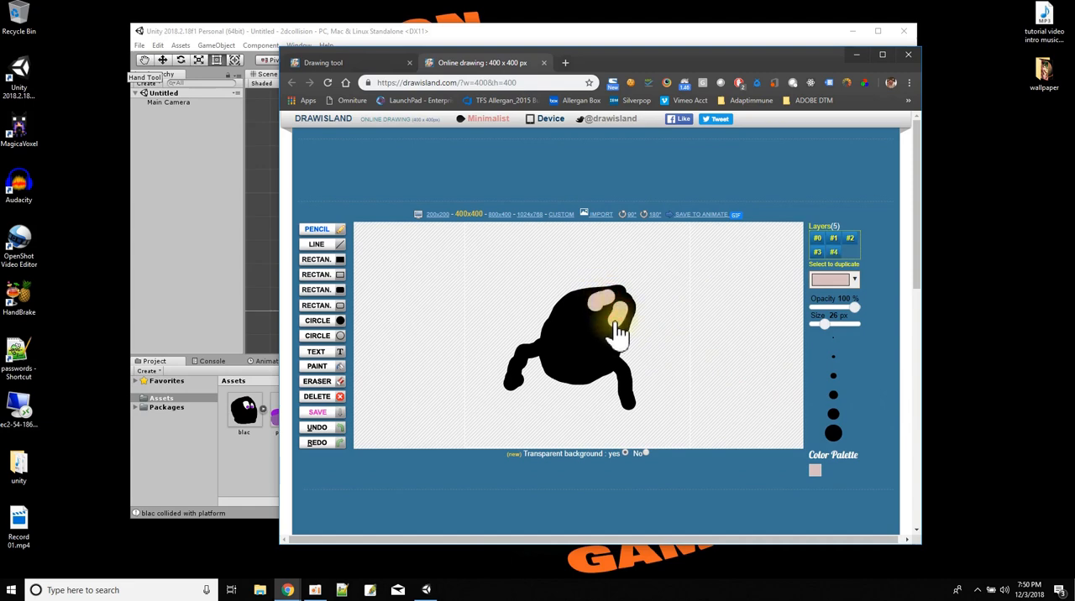
Add a blue pupil to each of the character's two eyes.
{"action": "left_click", "coordinate": [844, 284]}
{"action": "left_click", "coordinate": [765, 343]}
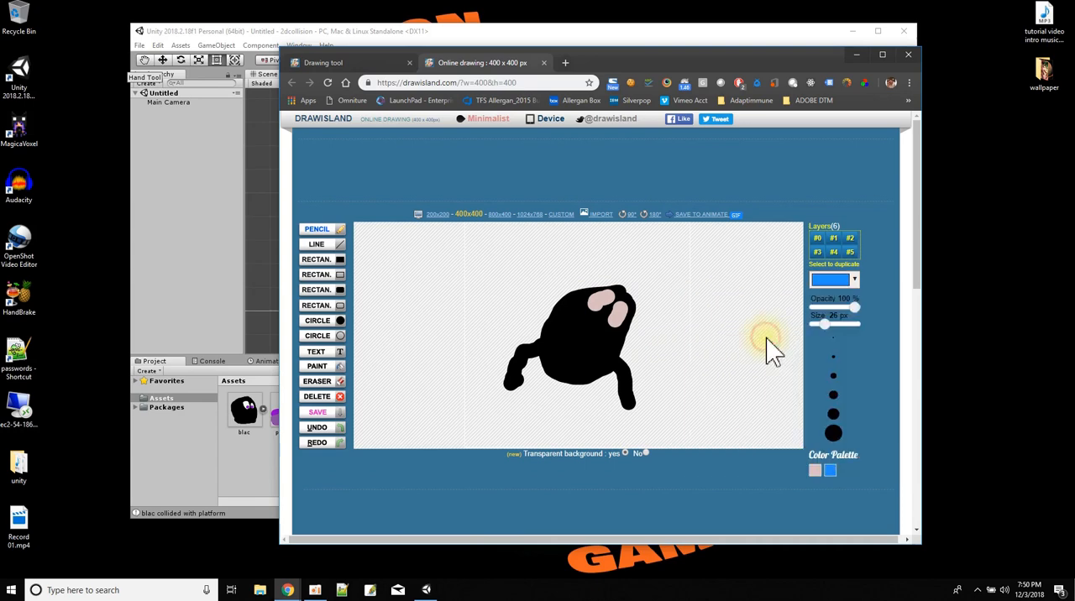
{"action": "left_click_drag", "start_coordinate": [615, 312], "coordinate": [606, 296]}
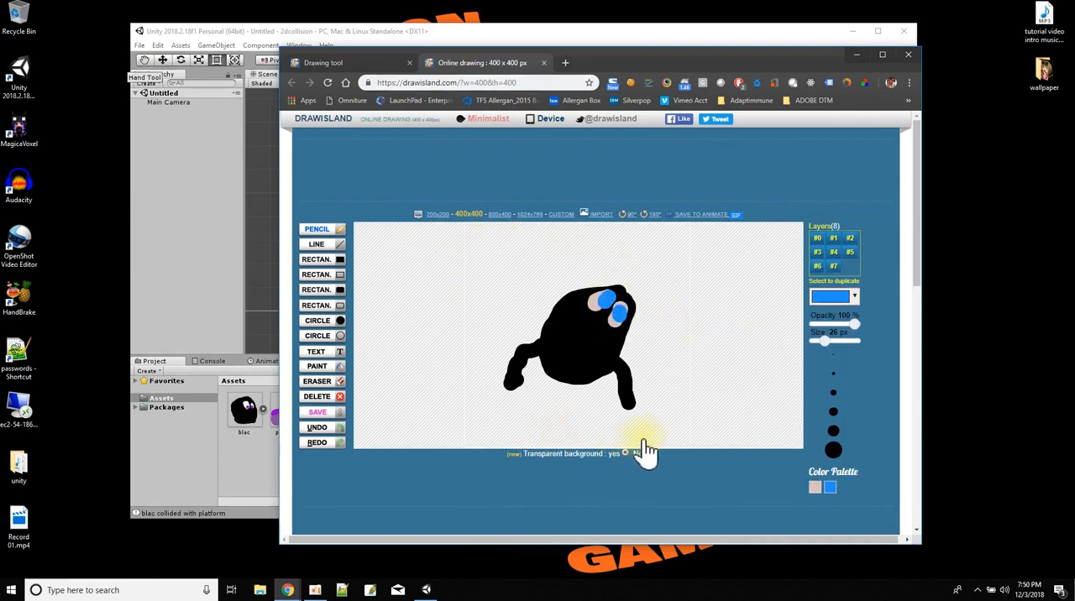
Save the character drawing to the Desktop as the PNG file drawisland.png.
{"action": "left_click", "coordinate": [328, 416]}
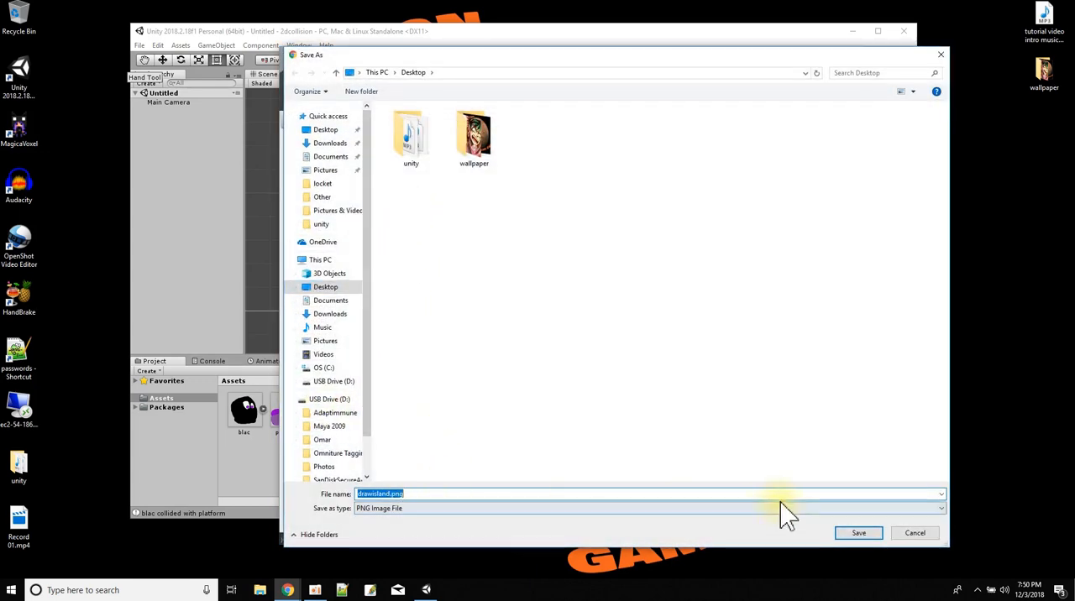
{"action": "left_click", "coordinate": [854, 535]}
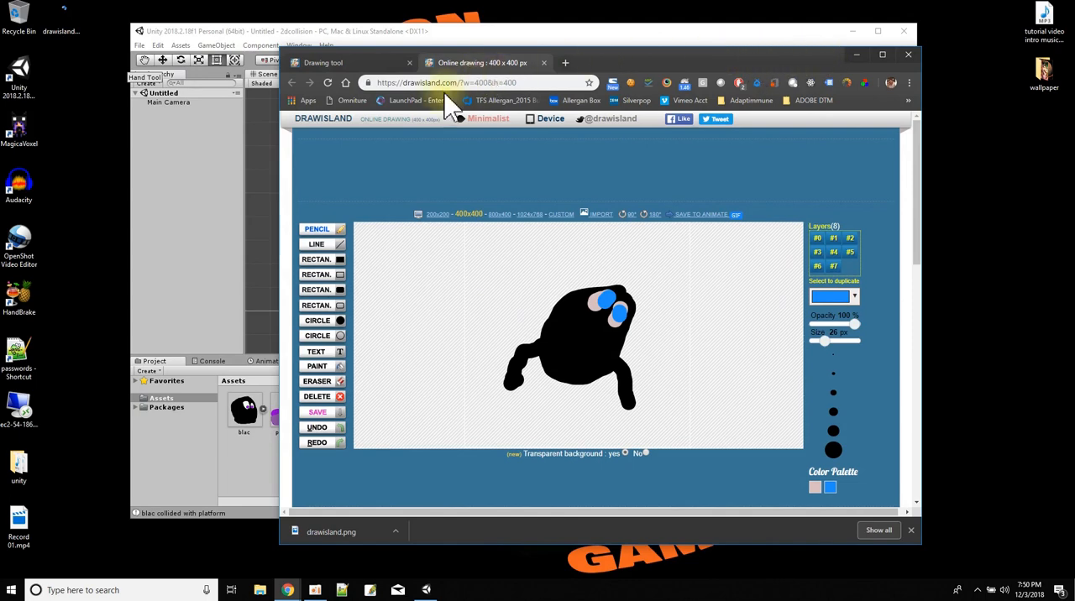
Move the browser window out of the way and delete drawisland.png from the desktop.
{"action": "left_click_drag", "start_coordinate": [606, 60], "coordinate": [1074, 0]}
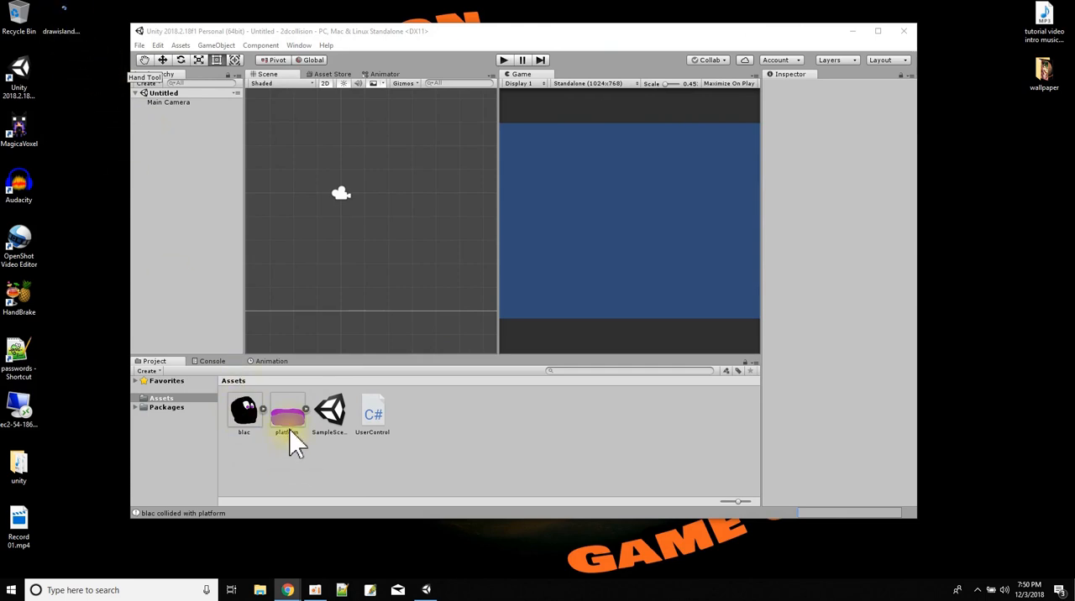
{"action": "right_click", "coordinate": [73, 22]}
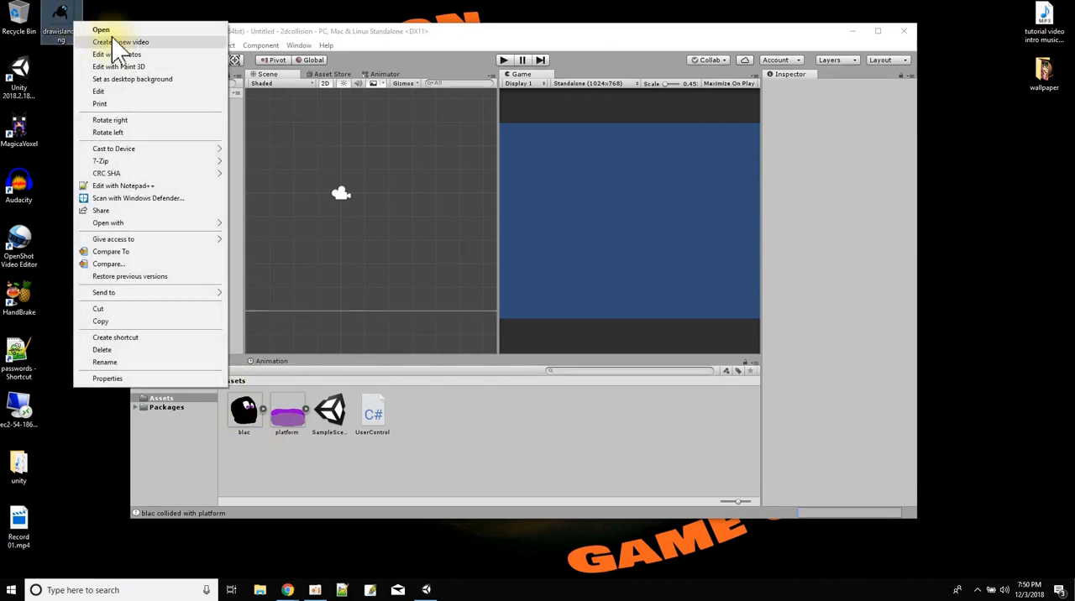
{"action": "left_click", "coordinate": [126, 350]}
Zoom and recentre the Unity Scene view to show the whole camera frame.
{"action": "scroll", "coordinate": [334, 210], "scroll_direction": "down", "scroll_amount": 3}
{"action": "scroll", "coordinate": [333, 207], "scroll_direction": "up", "scroll_amount": 2}
{"action": "middle_click_drag", "start_coordinate": [333, 207], "coordinate": [380, 222]}
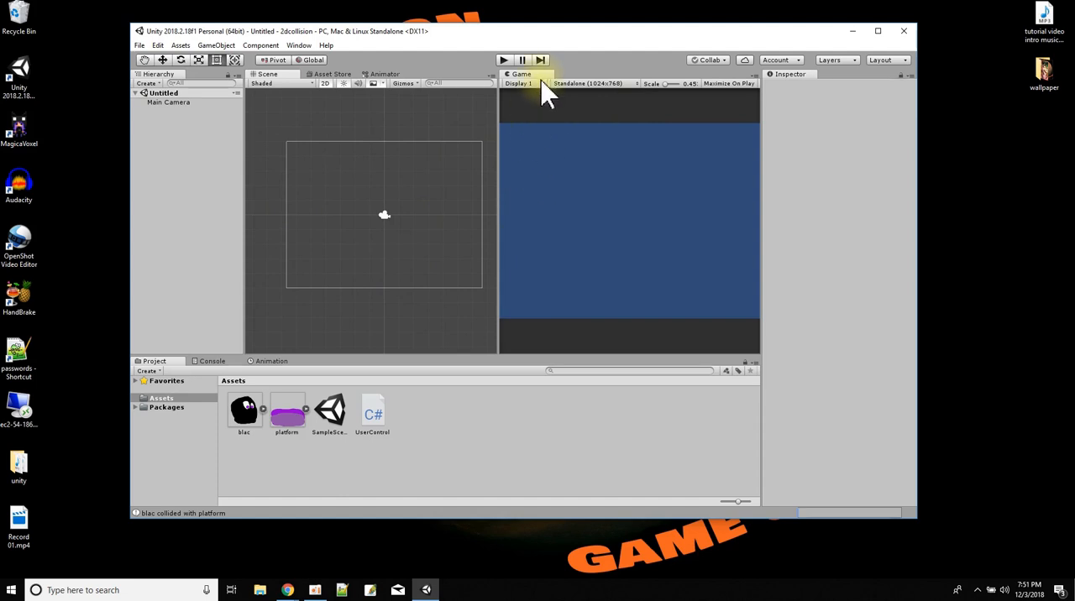
{"action": "left_click", "coordinate": [585, 83]}
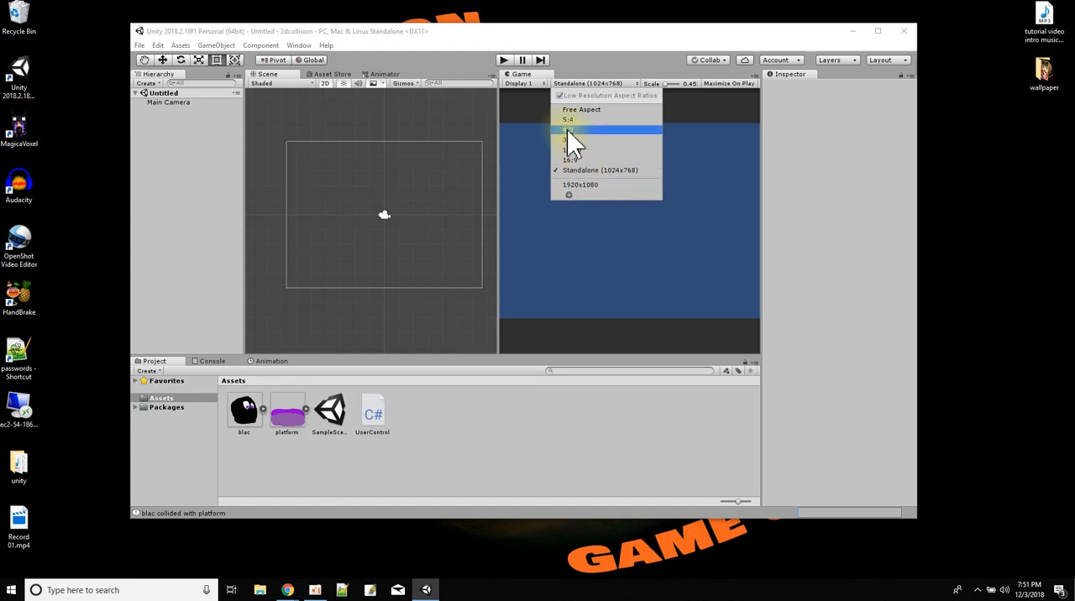
{"action": "left_click", "coordinate": [569, 196]}
{"action": "left_click", "coordinate": [635, 232]}
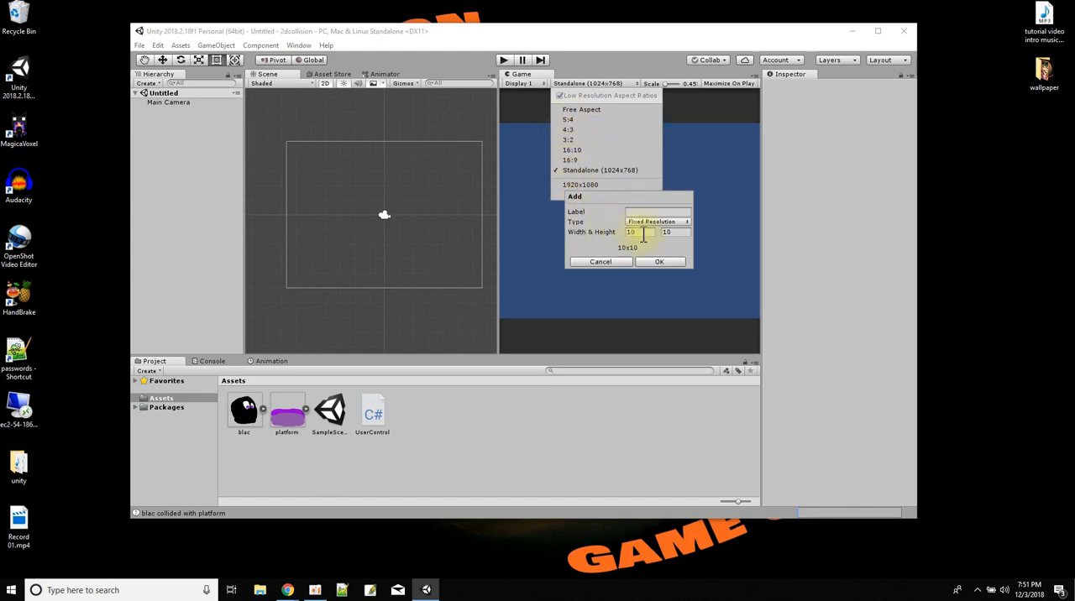
{"action": "left_click", "coordinate": [614, 263]}
{"action": "left_click", "coordinate": [445, 117]}
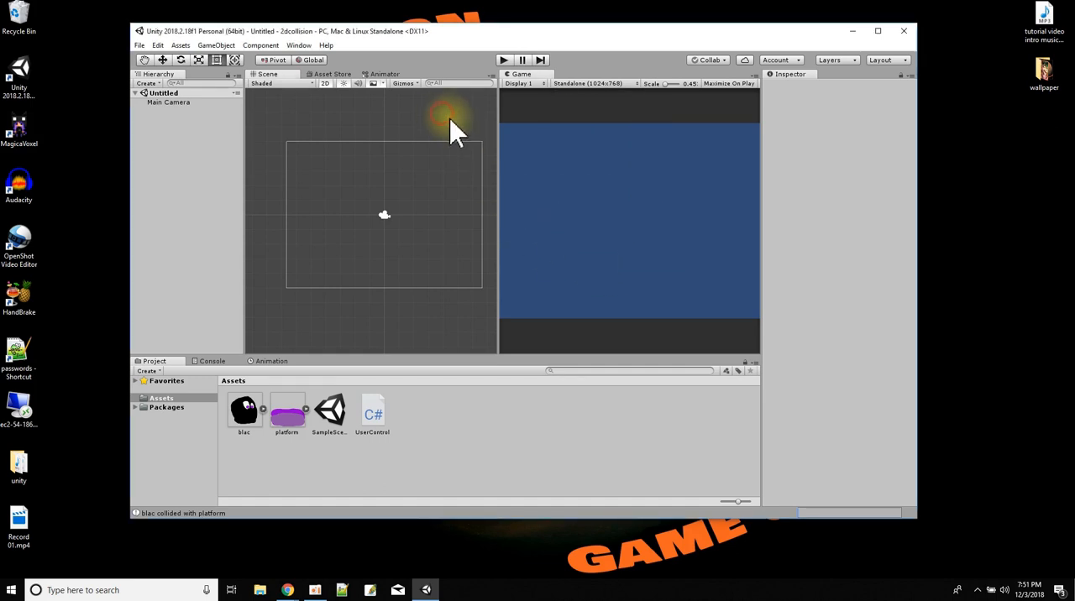
Place the platform sprite in the scene and stretch it across the camera frame's bottom edge, to a scale of about 6.71 by 1.50.
{"action": "left_click_drag", "start_coordinate": [296, 399], "coordinate": [370, 266]}
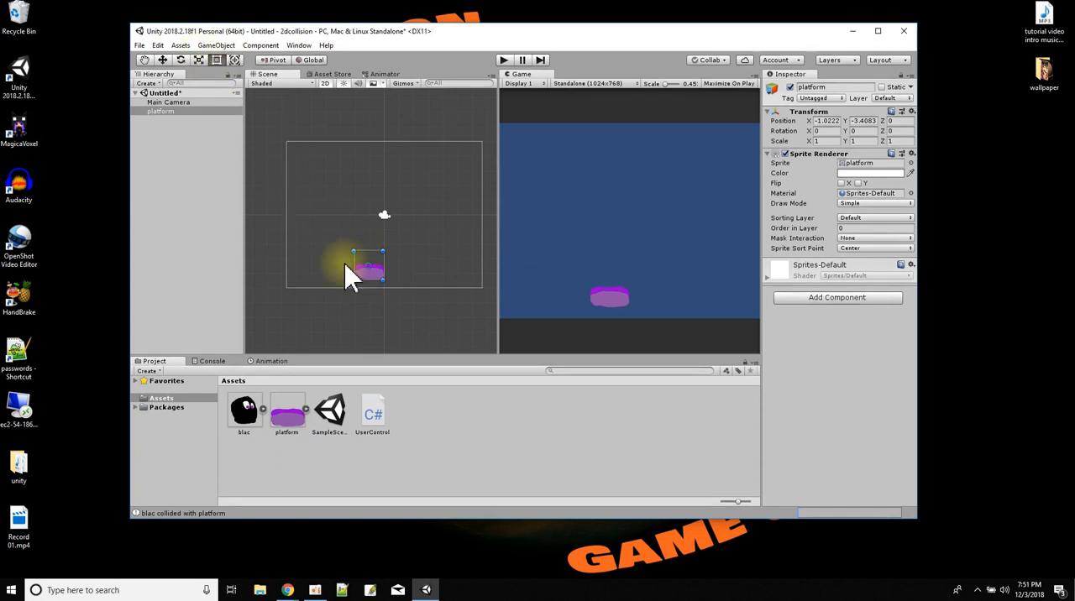
{"action": "left_click_drag", "start_coordinate": [355, 279], "coordinate": [284, 290]}
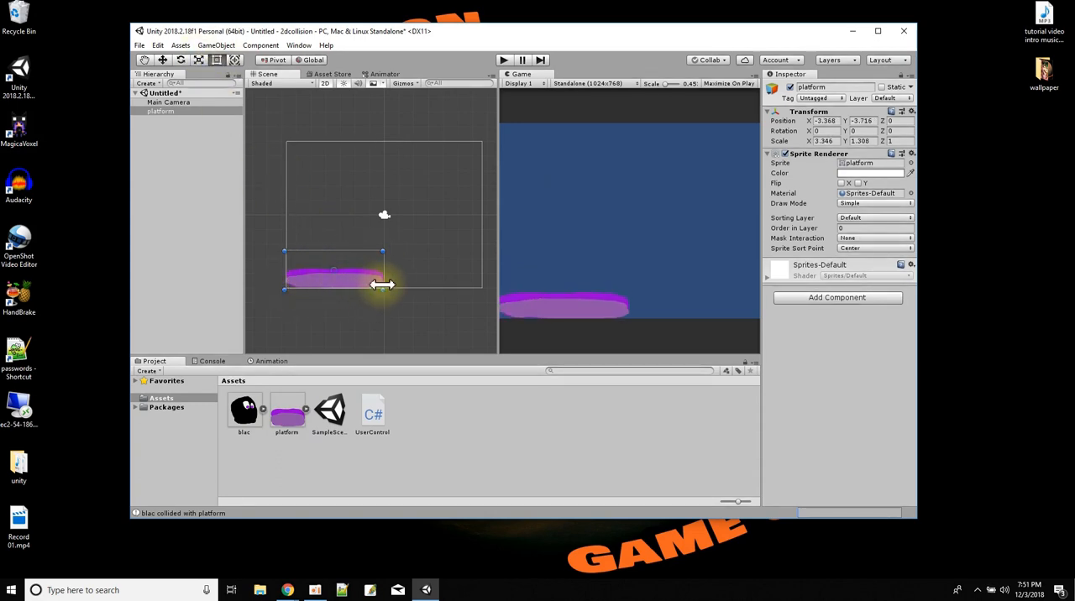
{"action": "left_click_drag", "start_coordinate": [383, 250], "coordinate": [480, 246]}
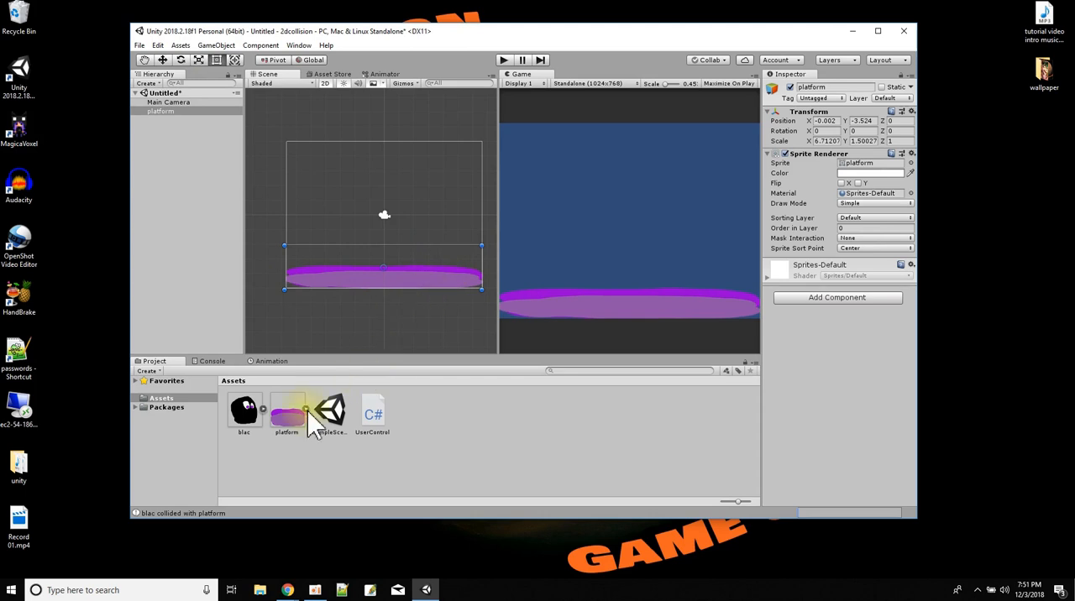
Place a second platform sprite above the ground, scaled to about 1.33 by 2.42, and position a duplicate beside it at about X 4.19.
{"action": "left_click_drag", "start_coordinate": [289, 415], "coordinate": [380, 261]}
{"action": "left_click_drag", "start_coordinate": [385, 212], "coordinate": [391, 192]}
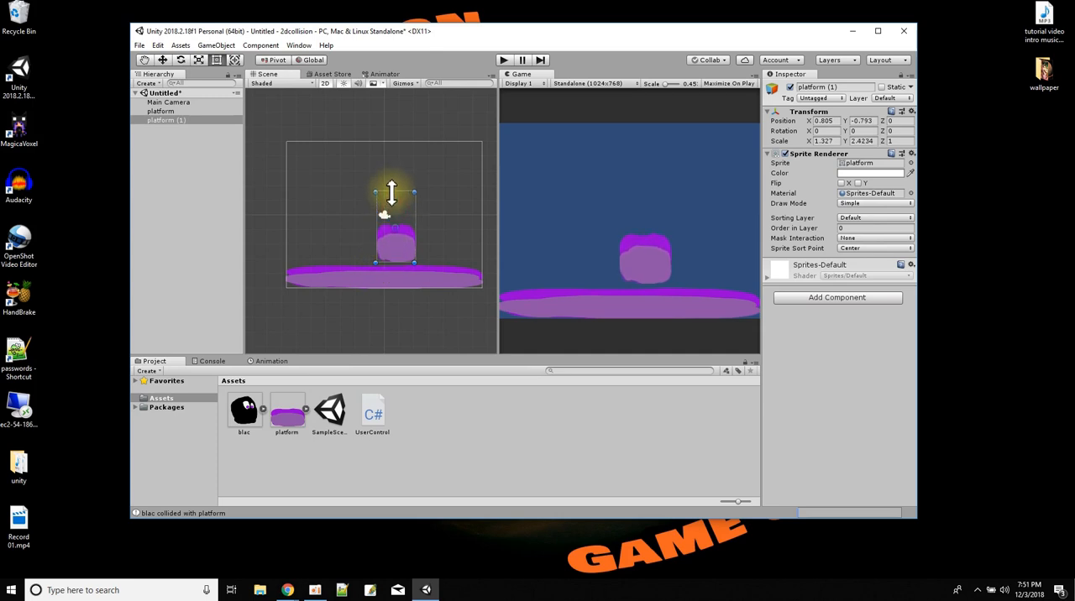
{"action": "right_click", "coordinate": [173, 119]}
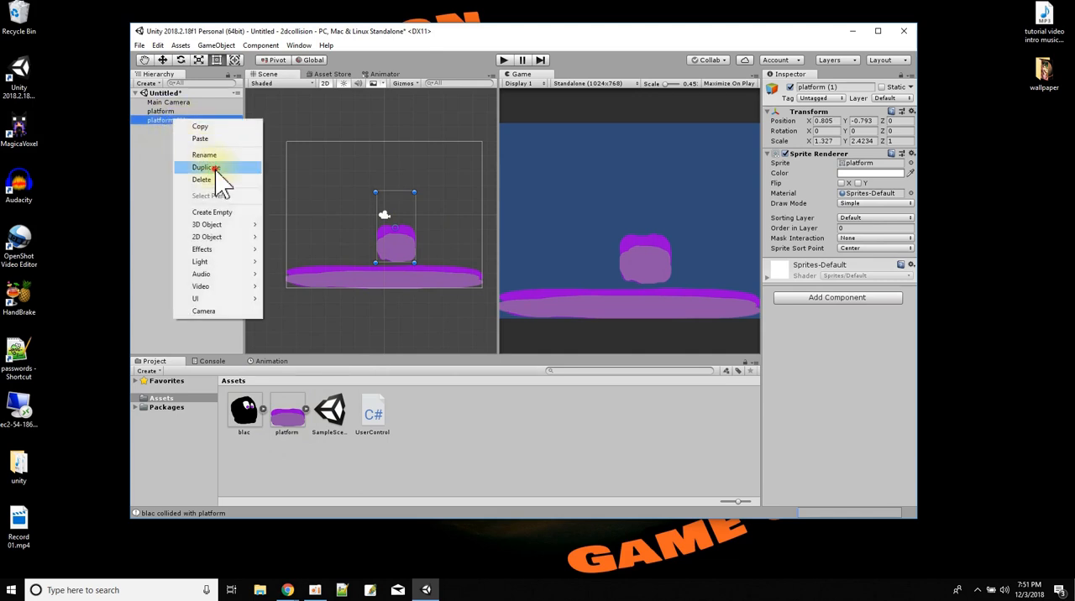
{"action": "left_click", "coordinate": [215, 168]}
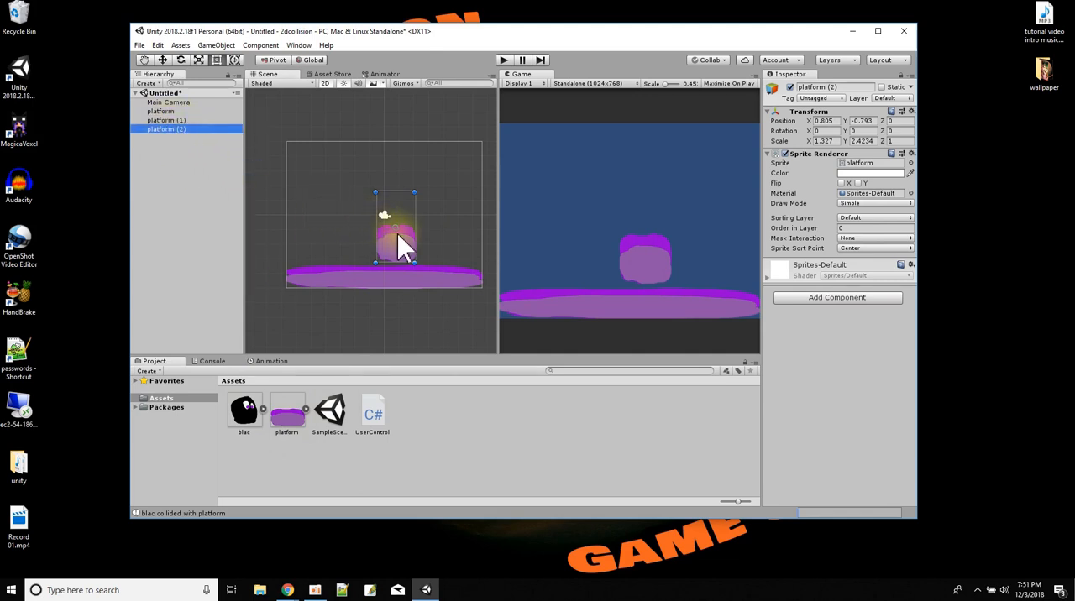
{"action": "left_click_drag", "start_coordinate": [398, 230], "coordinate": [450, 242]}
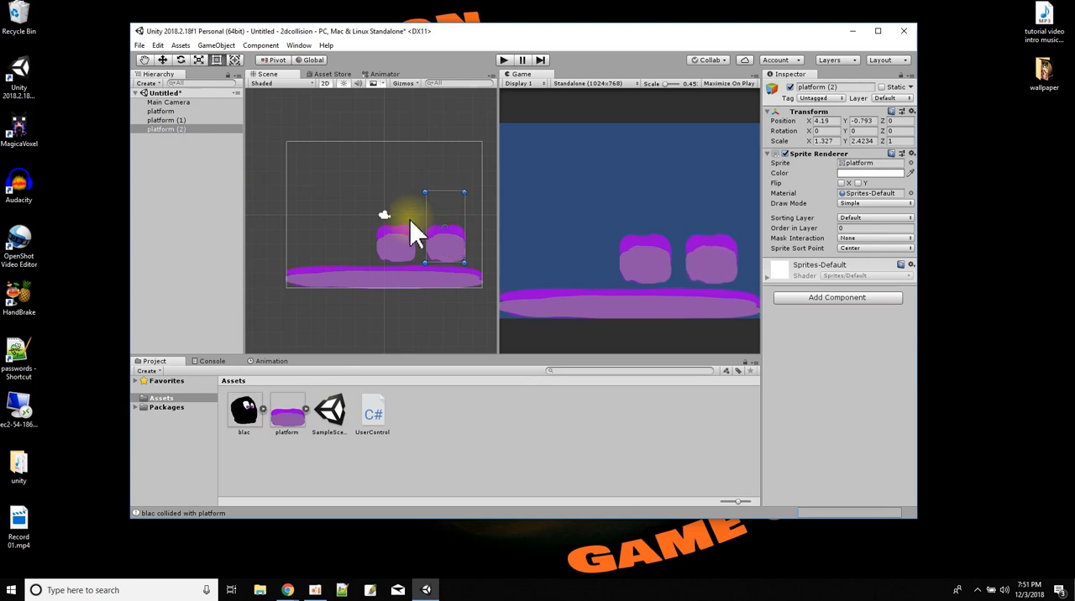
Place the blac character sprite above the platforms at about X -0.98, Y 3.25, and test-run the scene.
{"action": "left_click_drag", "start_coordinate": [235, 426], "coordinate": [371, 172]}
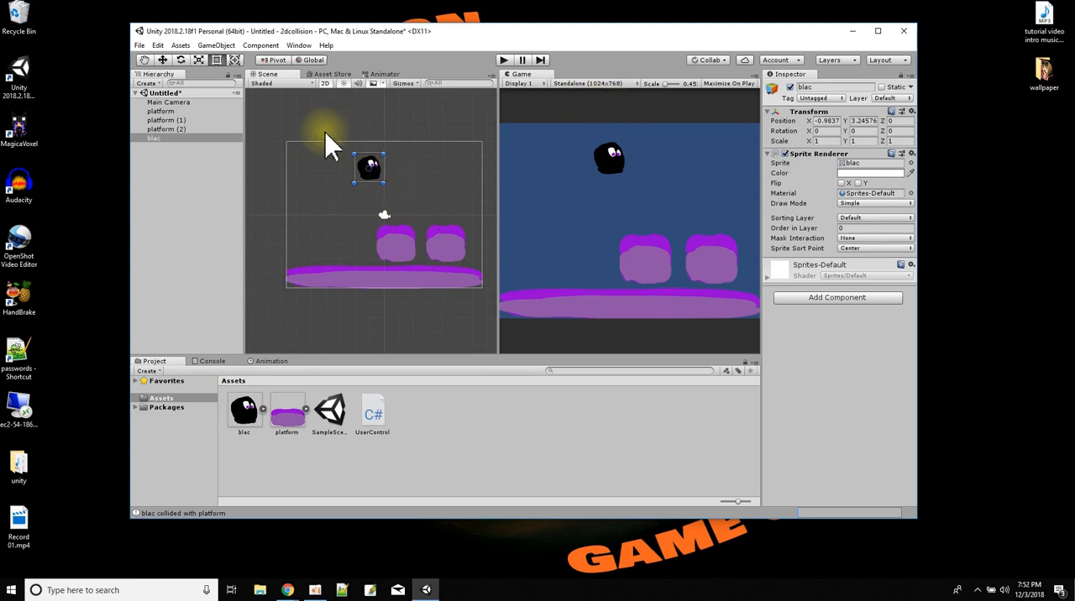
{"action": "left_click", "coordinate": [502, 61]}
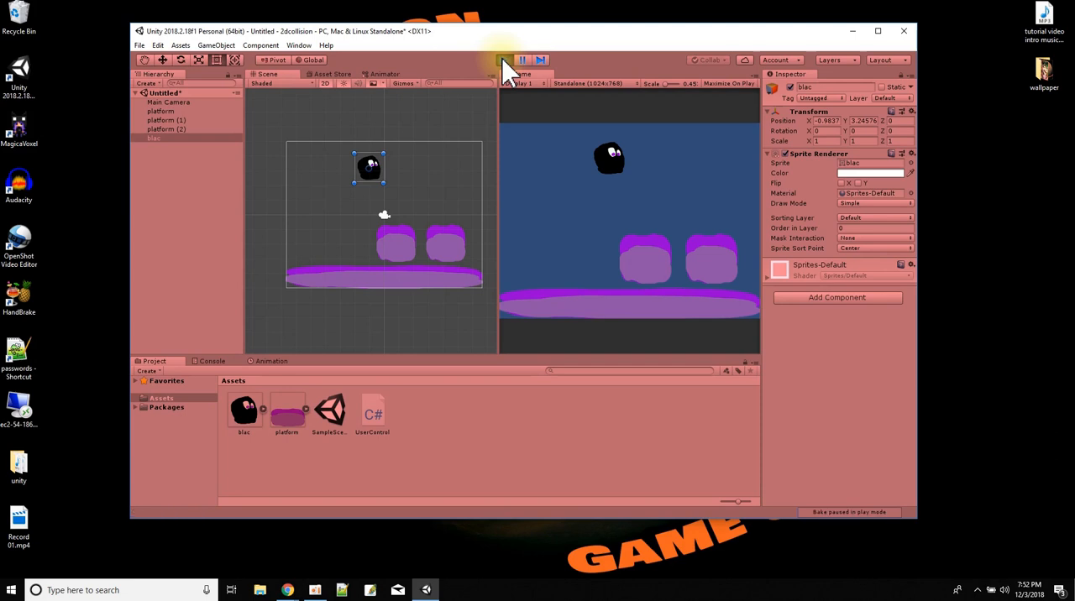
{"action": "left_click", "coordinate": [503, 61]}
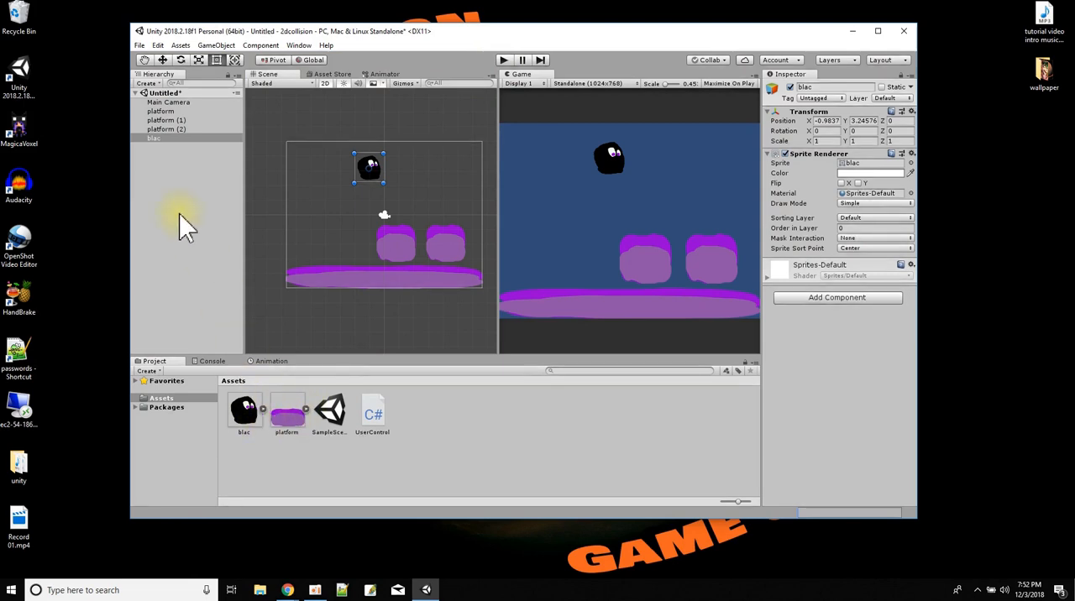
Add a Rigidbody 2D component to the blac character and test-run the scene.
{"action": "left_click", "coordinate": [149, 139]}
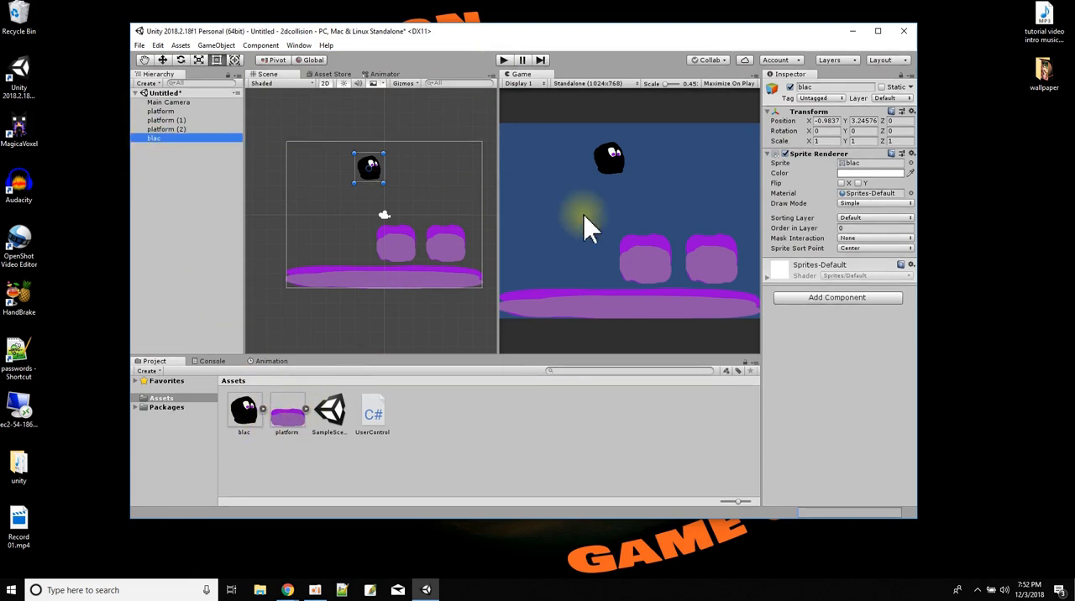
{"action": "left_click", "coordinate": [837, 299]}
{"action": "scroll", "coordinate": [846, 441], "scroll_direction": "down", "scroll_amount": 1}
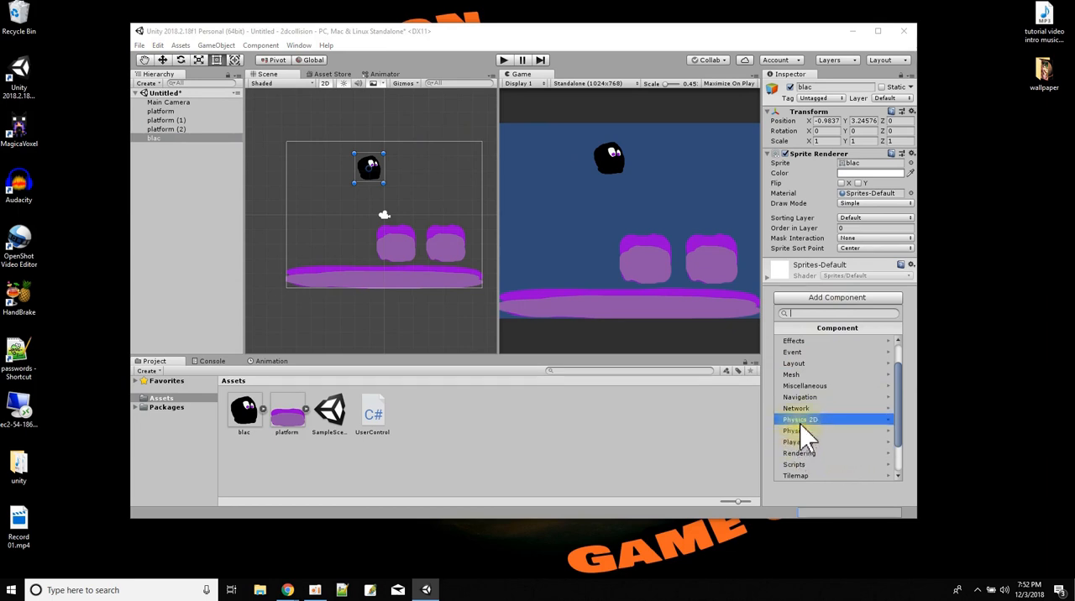
{"action": "left_click", "coordinate": [823, 420]}
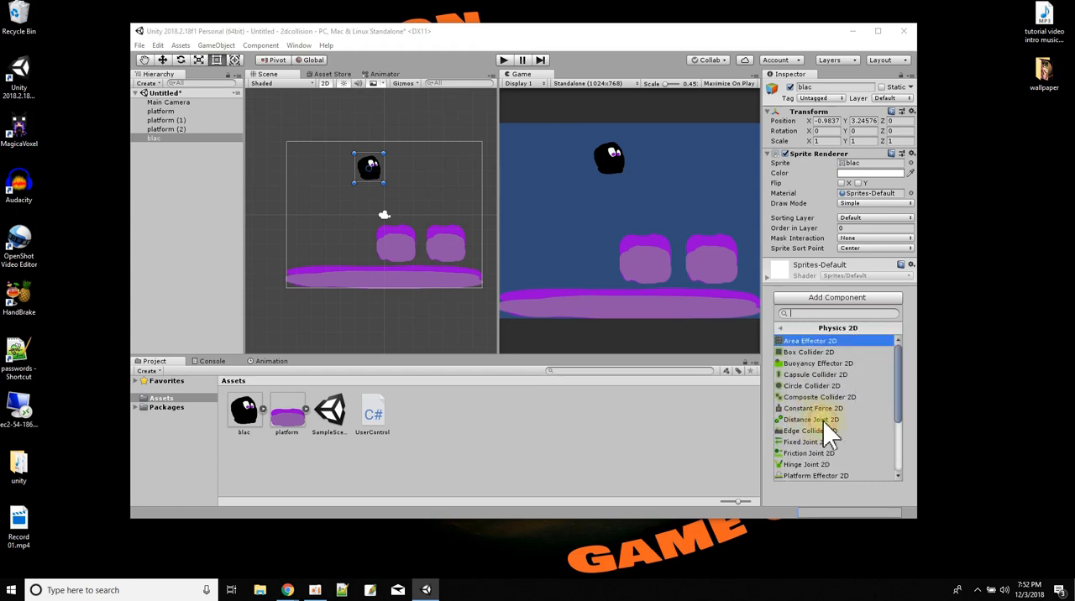
{"action": "scroll", "coordinate": [828, 419], "scroll_direction": "down", "scroll_amount": 4}
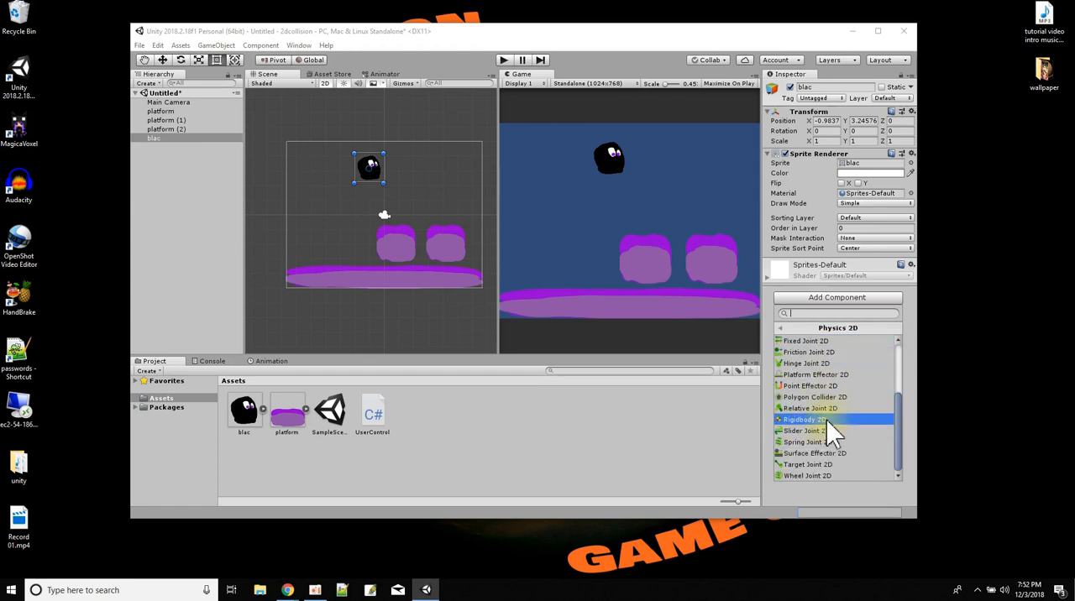
{"action": "left_click", "coordinate": [826, 419]}
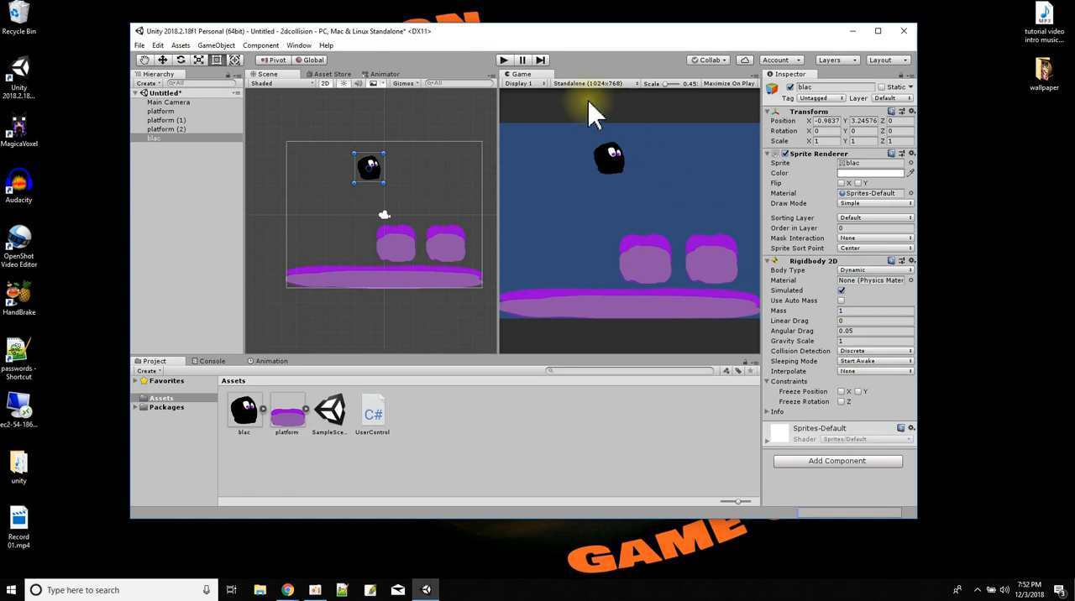
{"action": "left_click", "coordinate": [504, 60]}
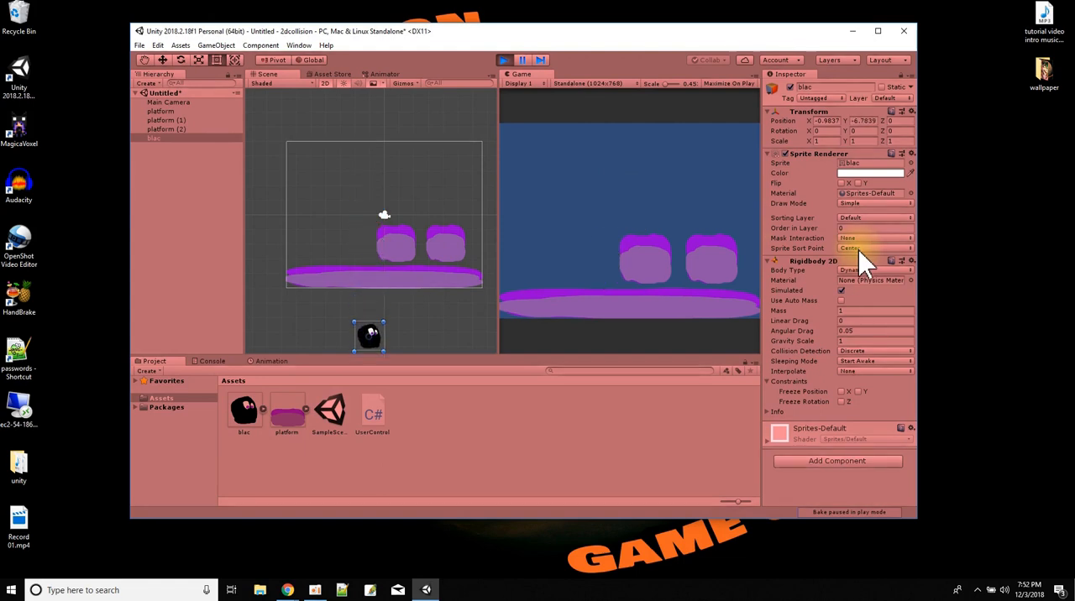
{"action": "left_click", "coordinate": [504, 61]}
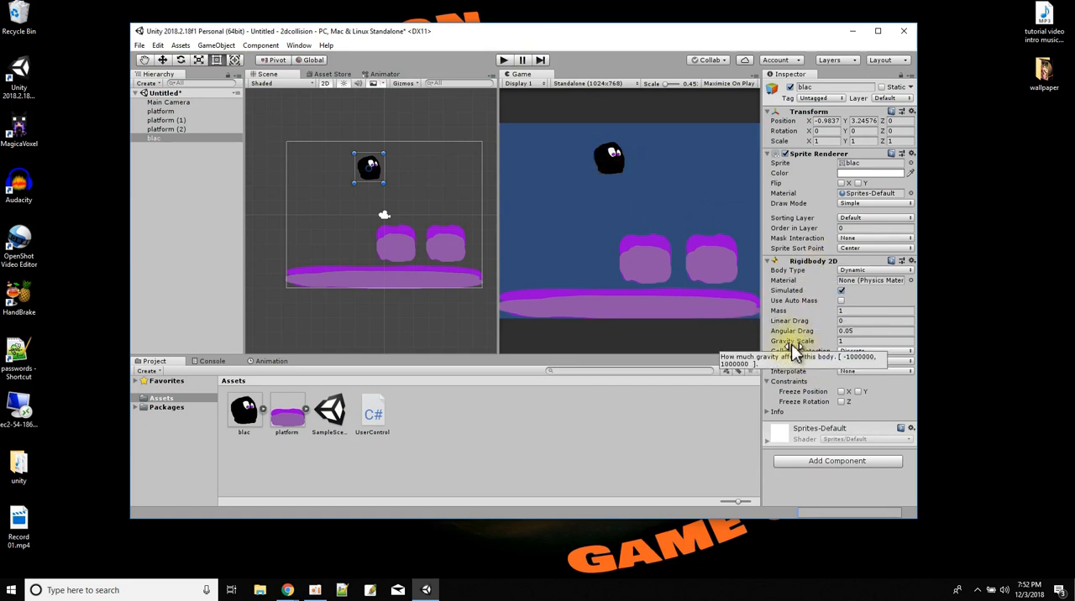
Set the blac character's Gravity Scale to 0 and test-run the scene.
{"action": "left_click", "coordinate": [838, 341]}
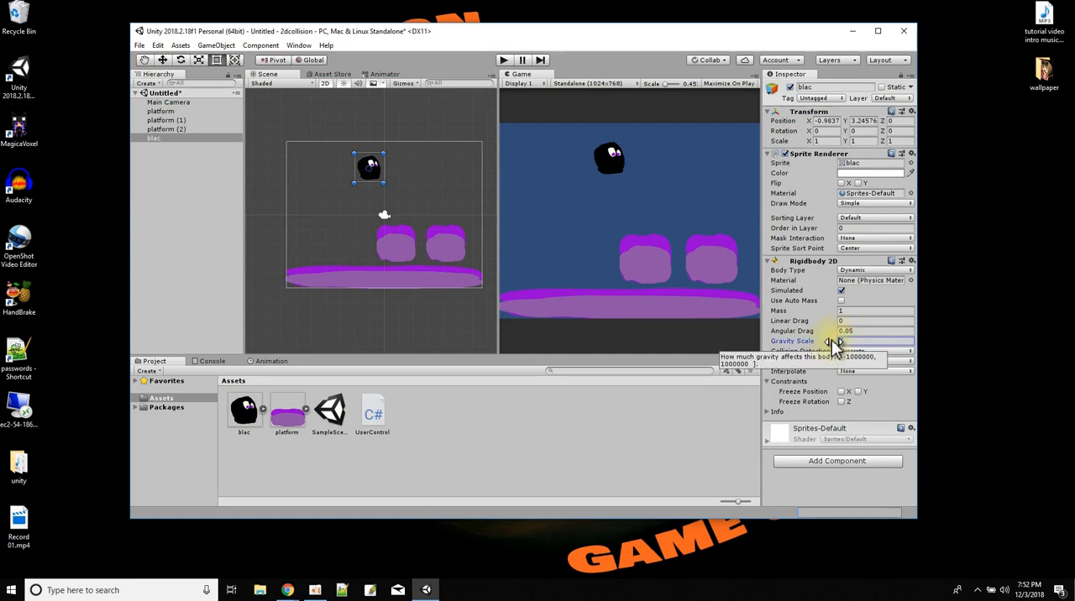
{"action": "left_click", "coordinate": [503, 60]}
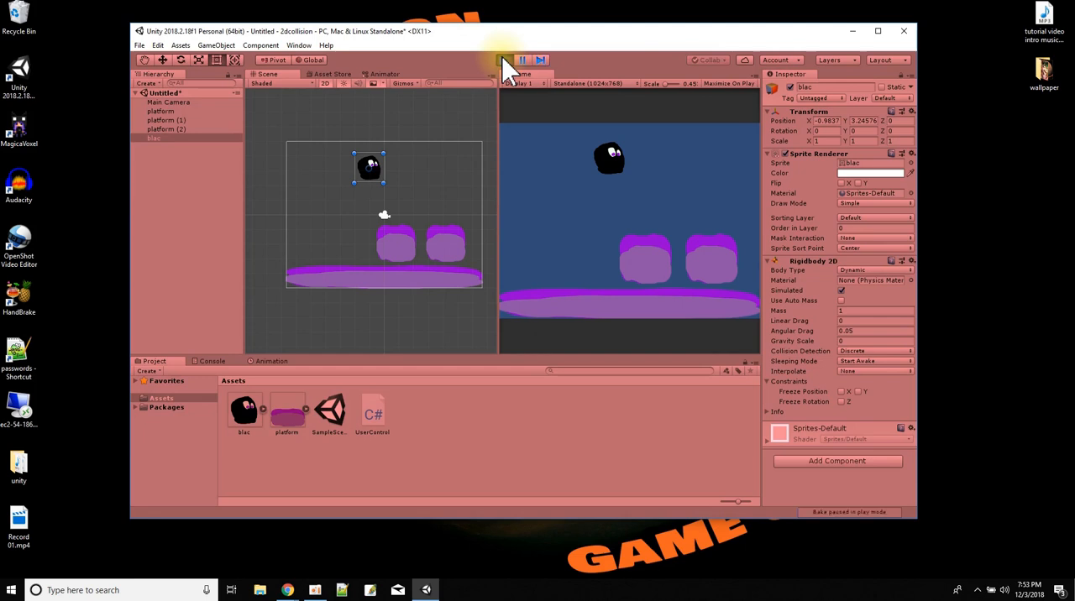
{"action": "left_click", "coordinate": [503, 60]}
Test-run the scene with the blac character's Gravity Scale at 100, and set it back to 1.
{"action": "left_click", "coordinate": [854, 342]}
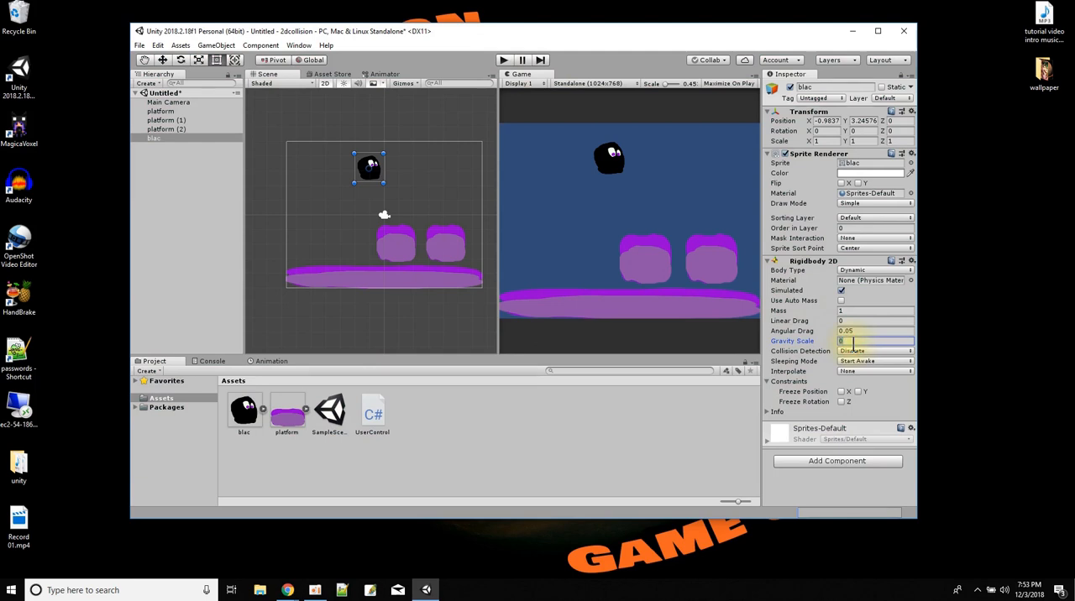
{"action": "left_click", "coordinate": [503, 60]}
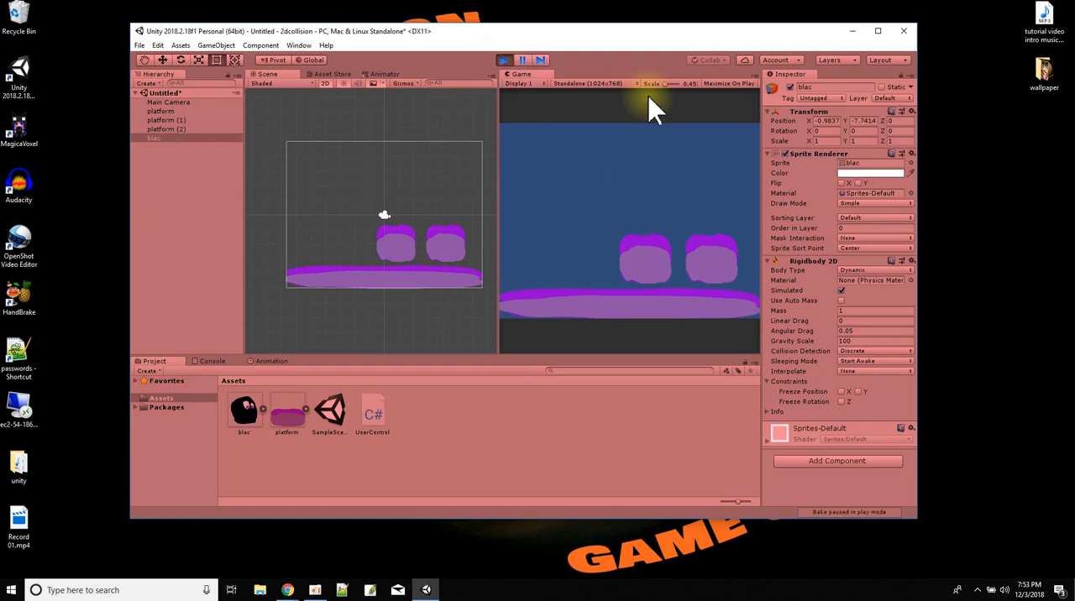
{"action": "left_click", "coordinate": [503, 61]}
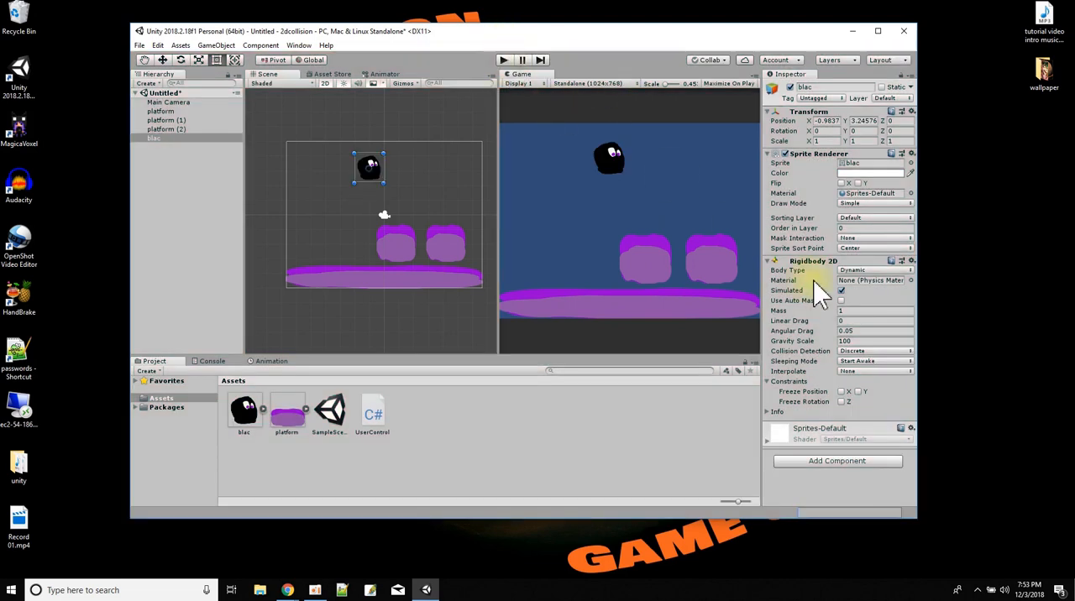
{"action": "left_click", "coordinate": [854, 341]}
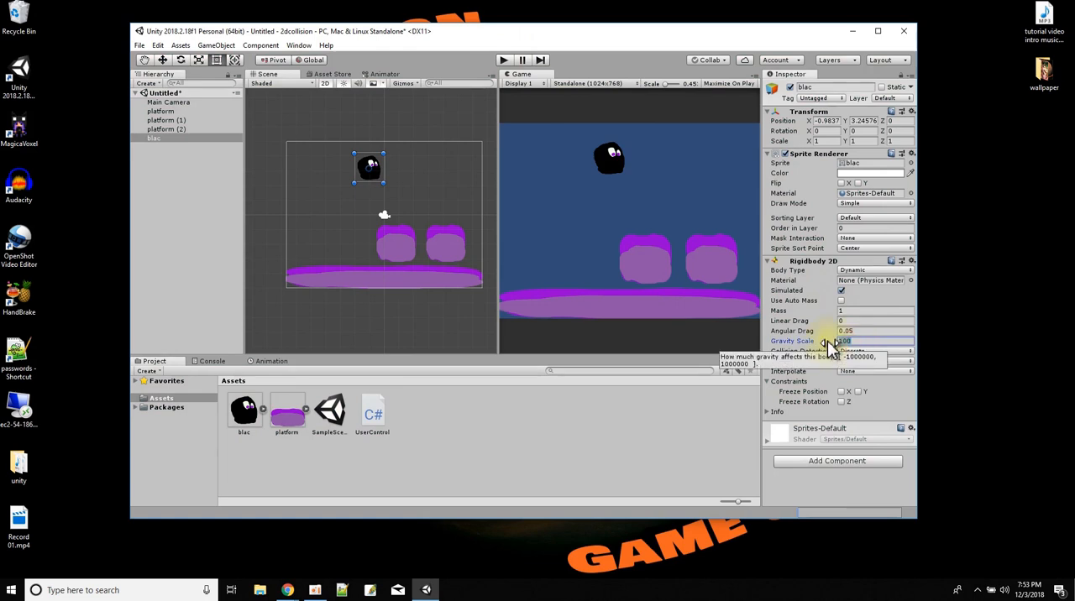
{"action": "type", "text": "1"}
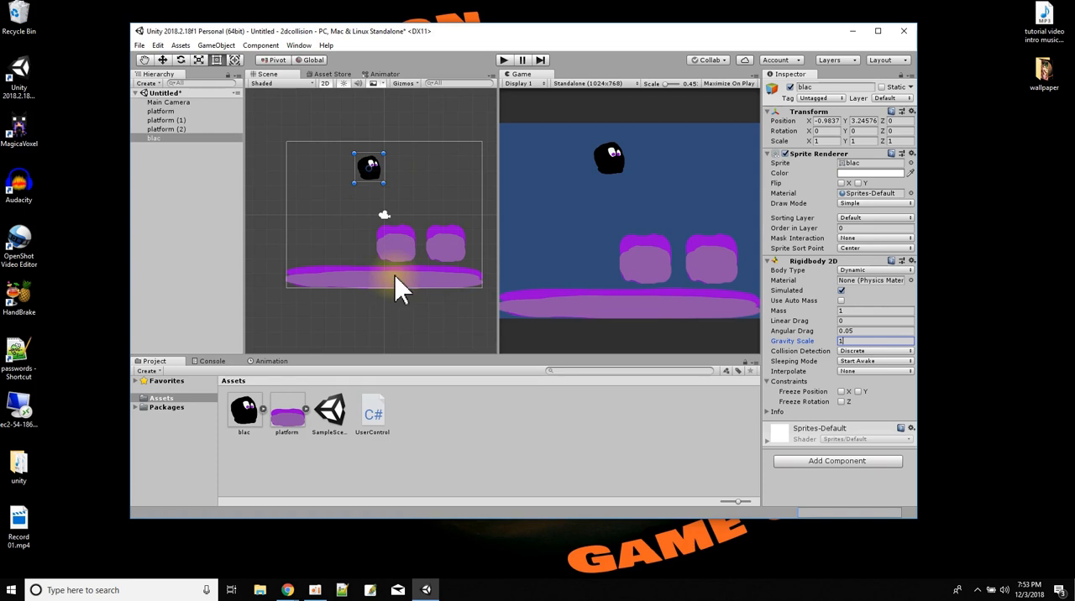
Try a Box Collider 2D on the long ground platform, and remove that component.
{"action": "left_click", "coordinate": [160, 111]}
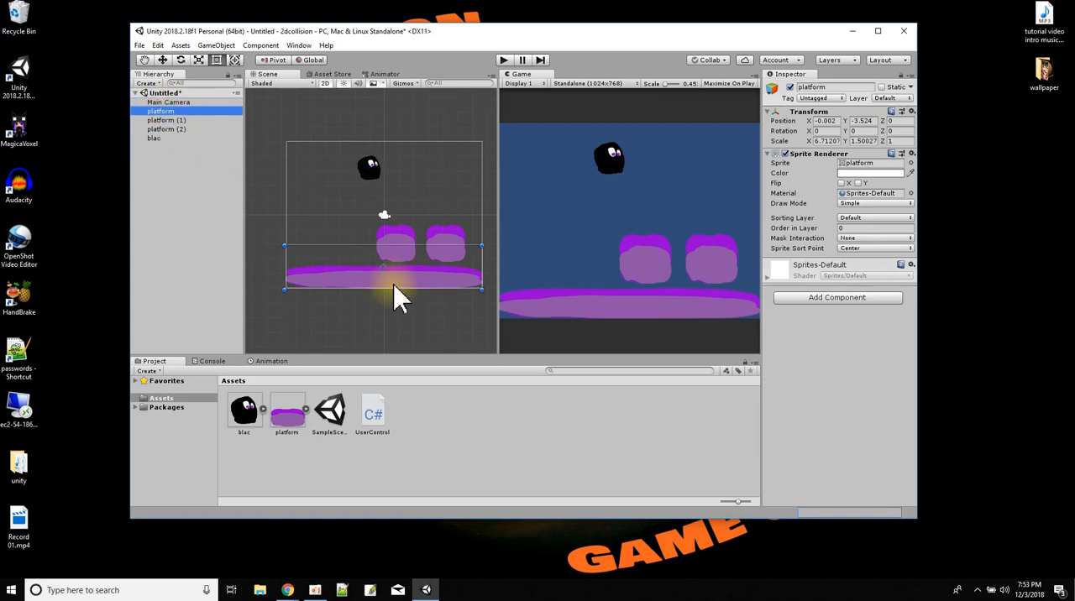
{"action": "left_click", "coordinate": [858, 298]}
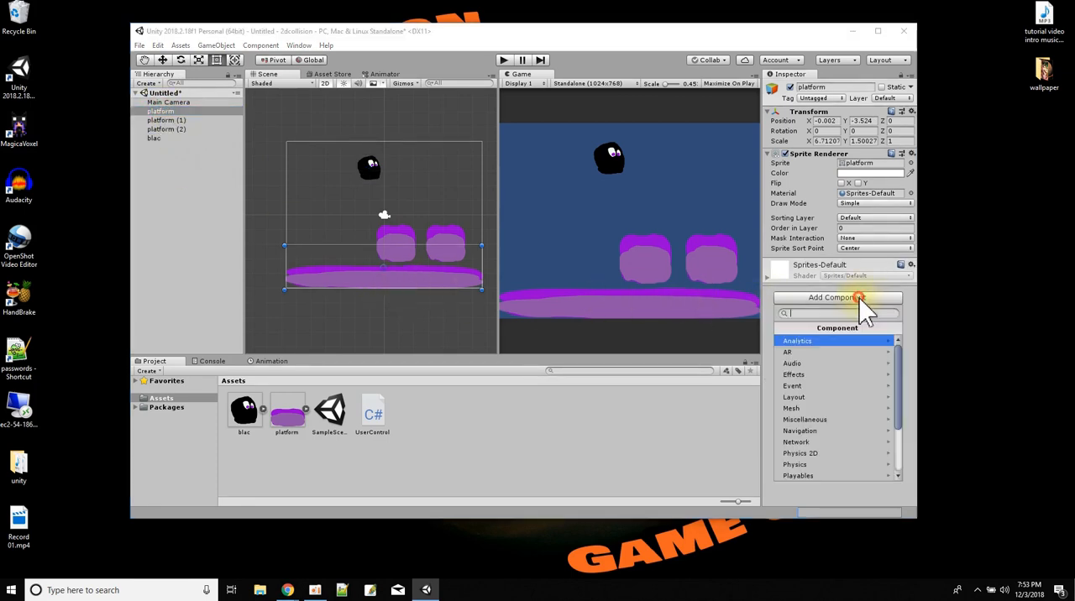
{"action": "left_click", "coordinate": [830, 455]}
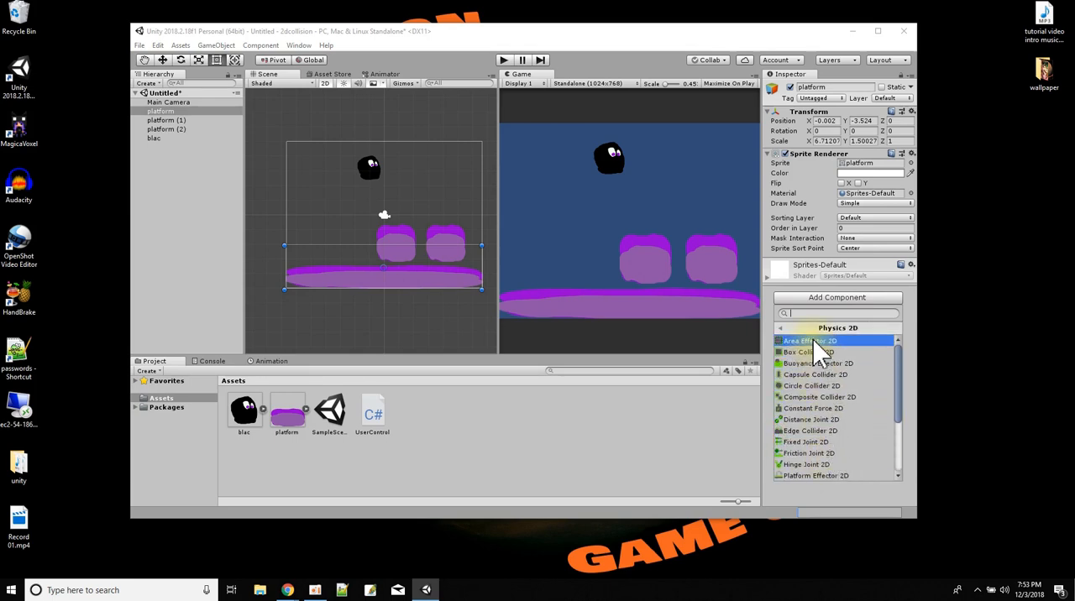
{"action": "left_click", "coordinate": [827, 356]}
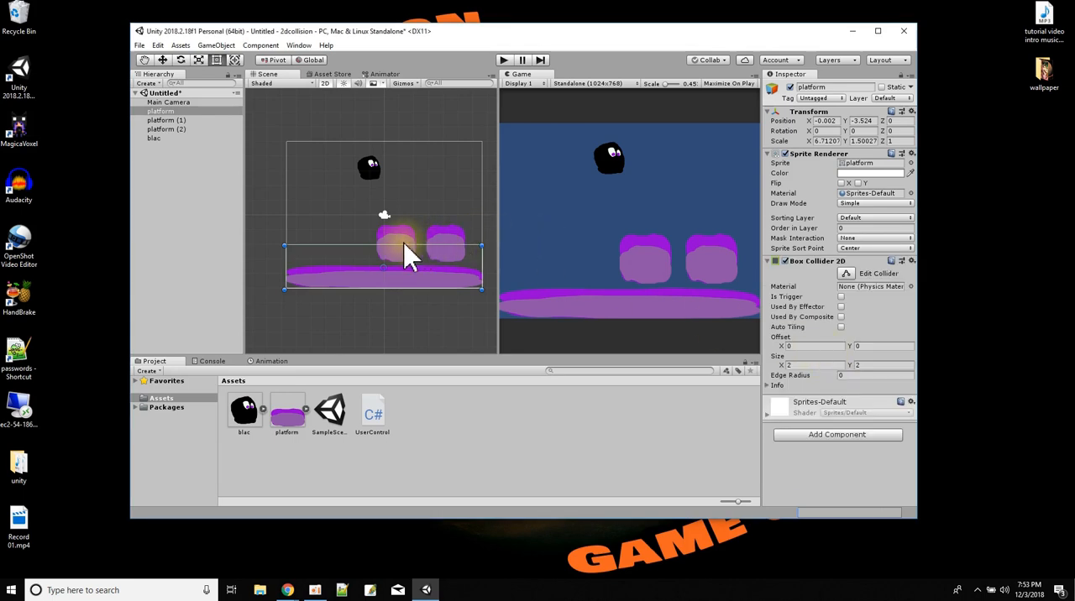
{"action": "right_click", "coordinate": [812, 262]}
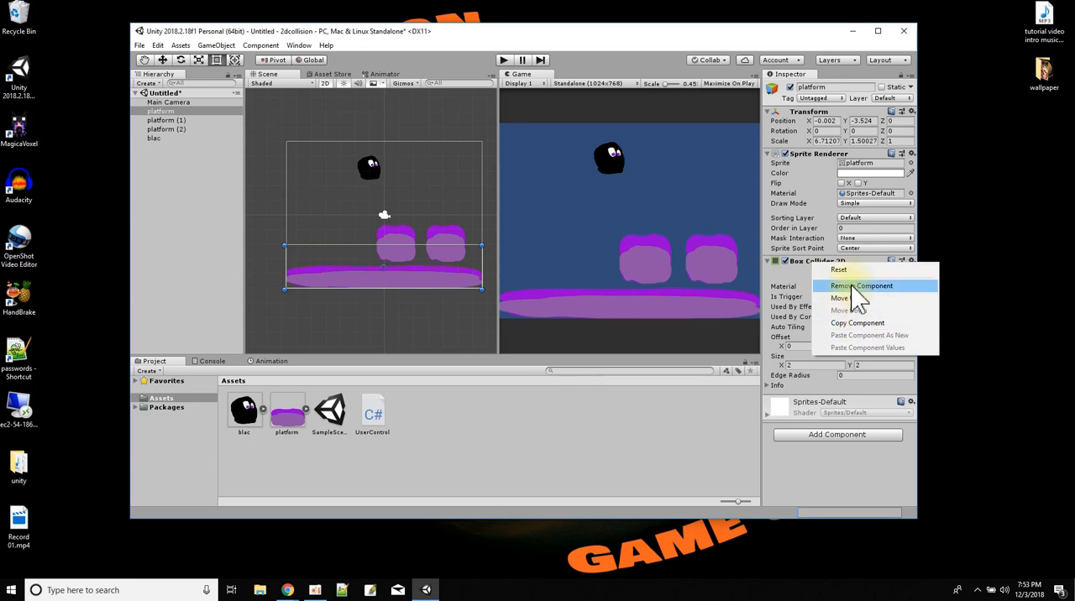
{"action": "left_click", "coordinate": [852, 288]}
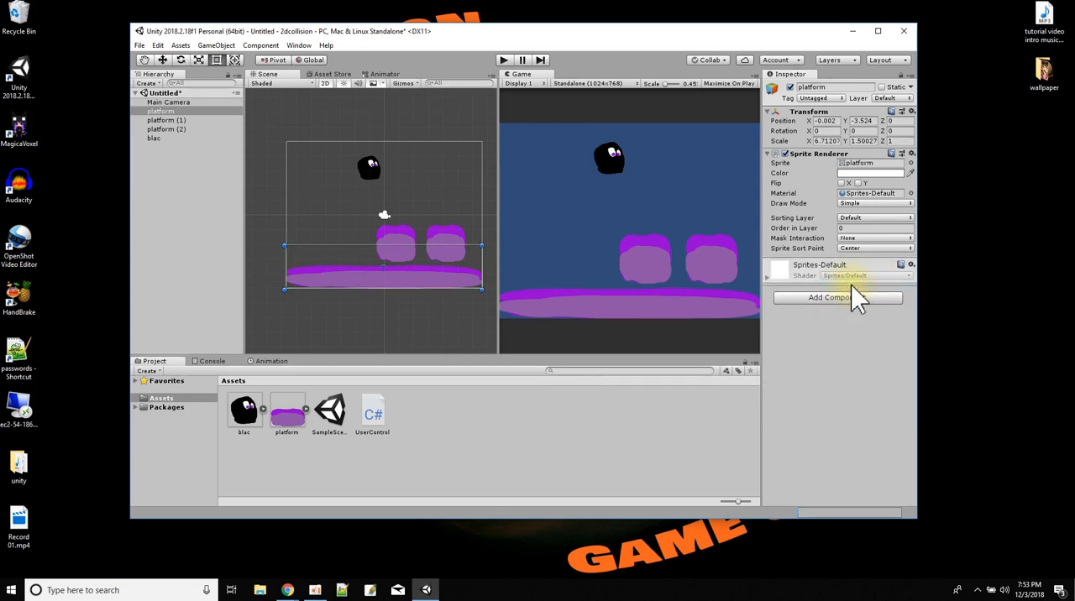
Add an Edge Collider 2D component to the long ground platform.
{"action": "left_click", "coordinate": [851, 295]}
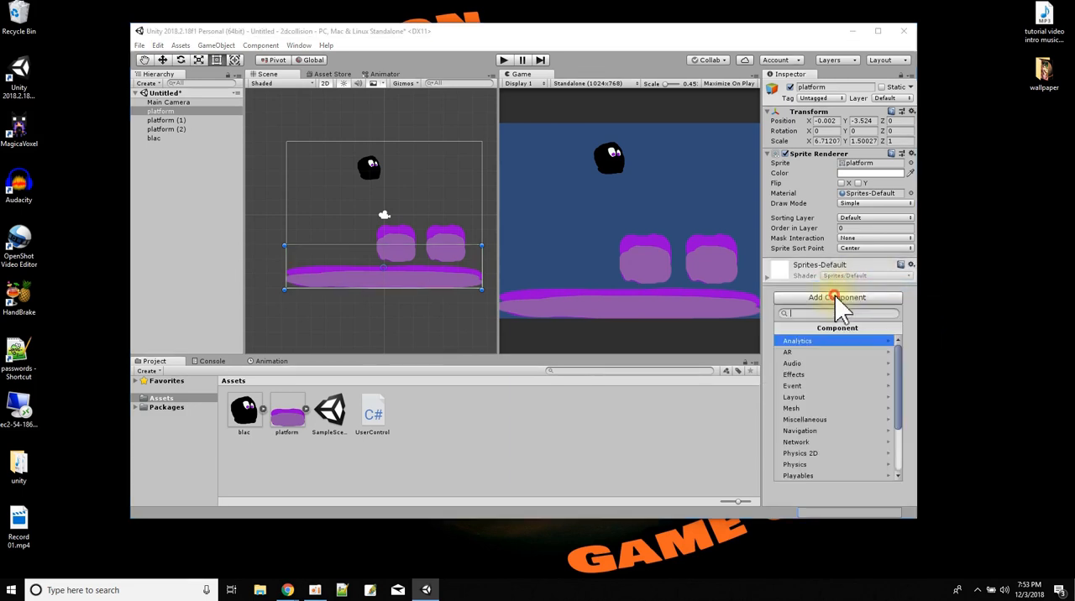
{"action": "left_click", "coordinate": [822, 454]}
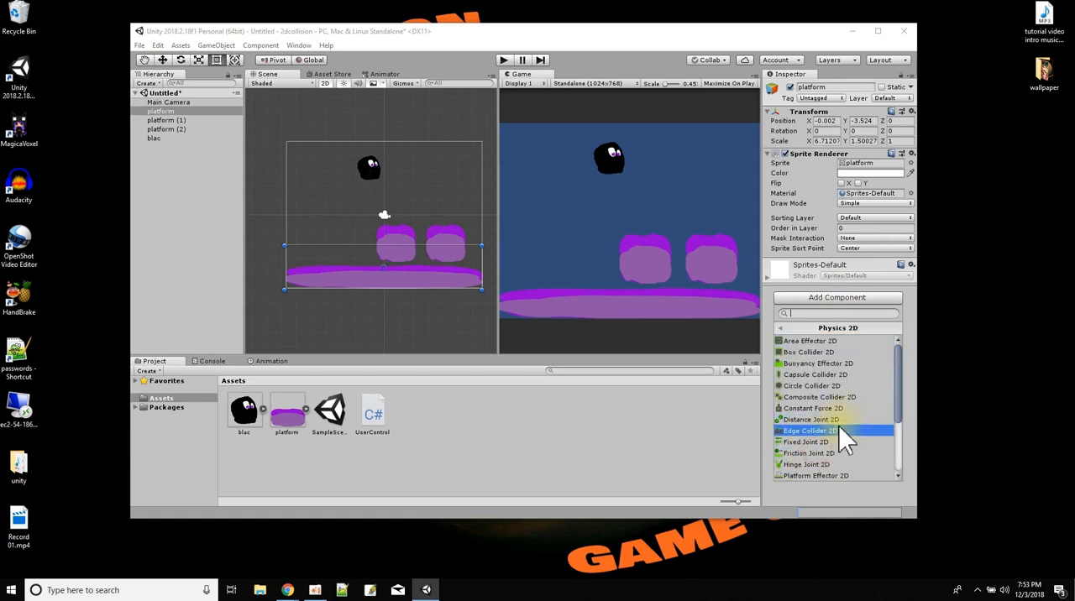
{"action": "left_click", "coordinate": [838, 429]}
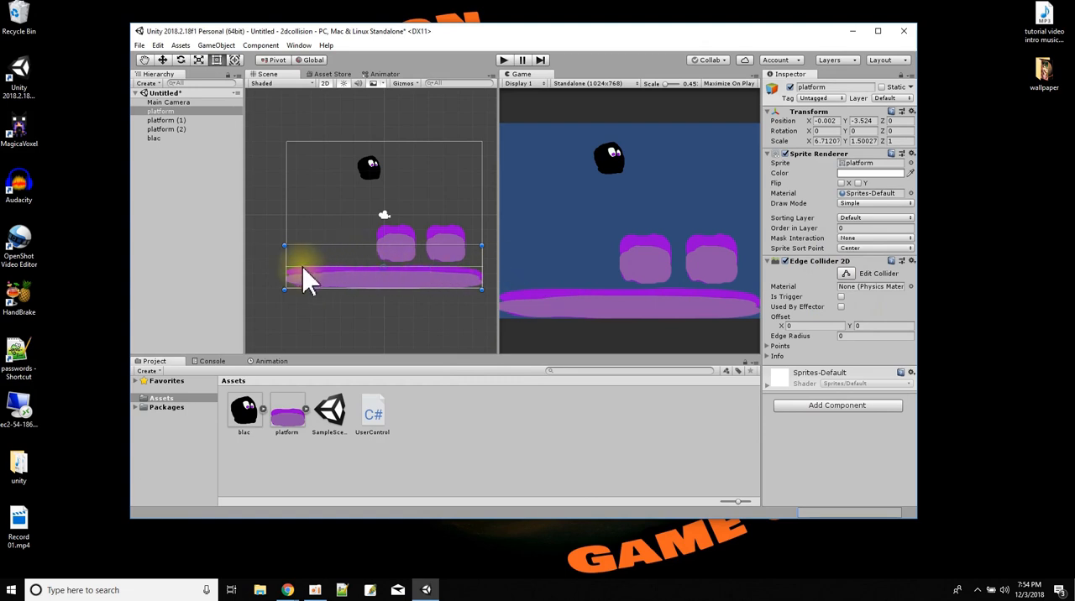
Edit the ground platform's edge collider, lowering its right end and adding points near both ends to follow the platform's top outline.
{"action": "scroll", "coordinate": [404, 277], "scroll_direction": "up", "scroll_amount": 2}
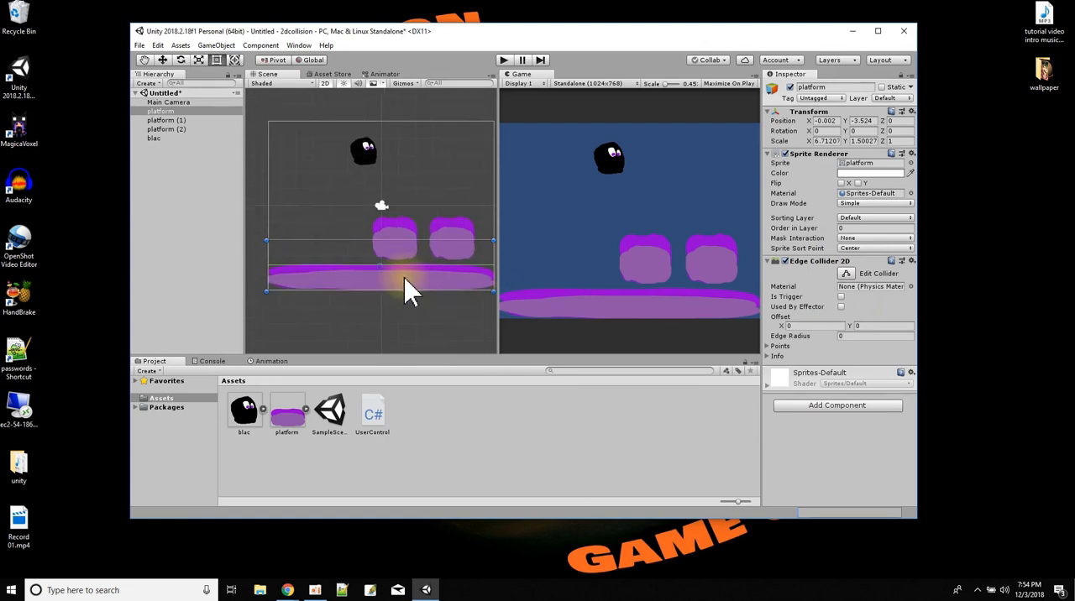
{"action": "left_click", "coordinate": [846, 274]}
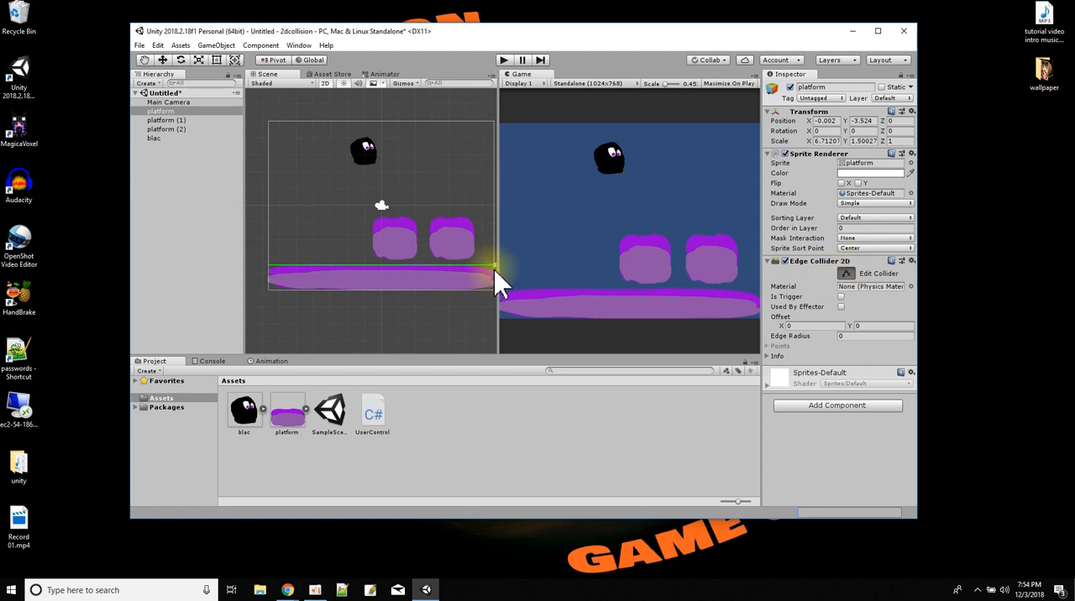
{"action": "left_click_drag", "start_coordinate": [495, 265], "coordinate": [495, 272]}
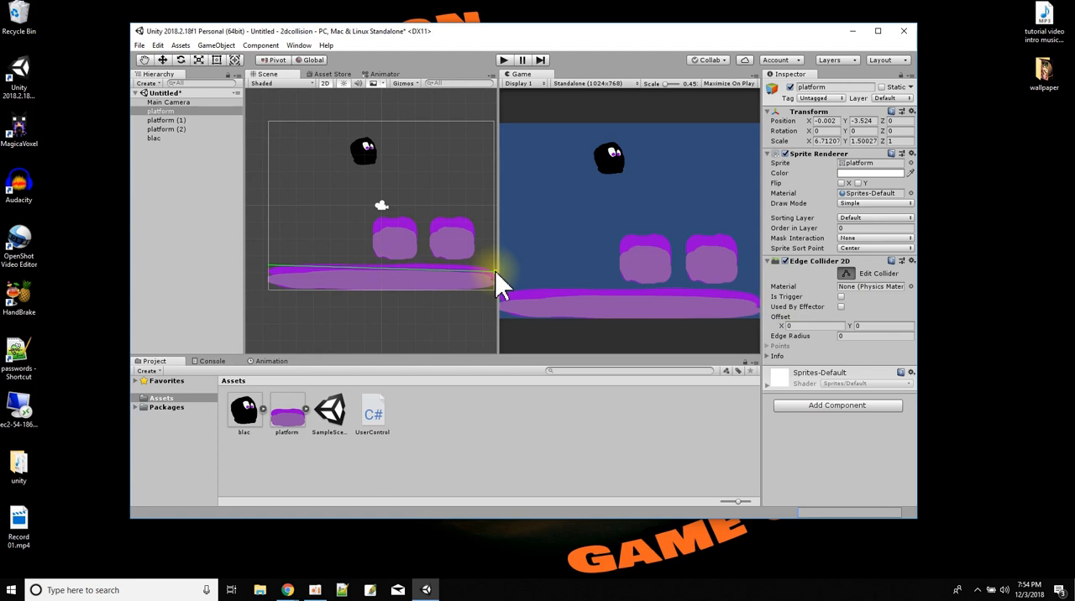
{"action": "left_click_drag", "start_coordinate": [478, 270], "coordinate": [477, 267]}
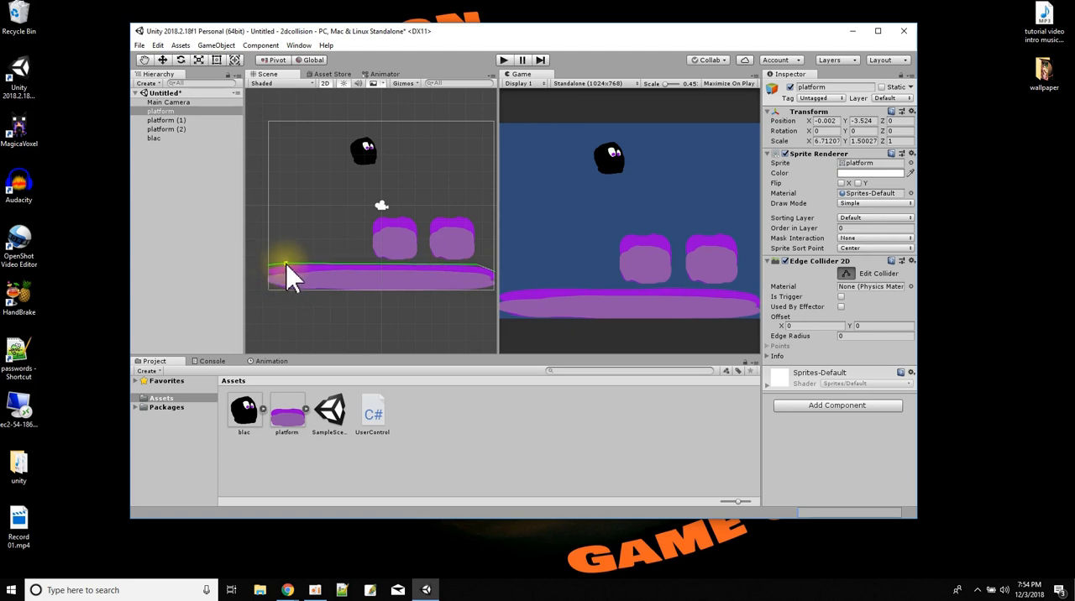
{"action": "left_click_drag", "start_coordinate": [285, 266], "coordinate": [276, 266]}
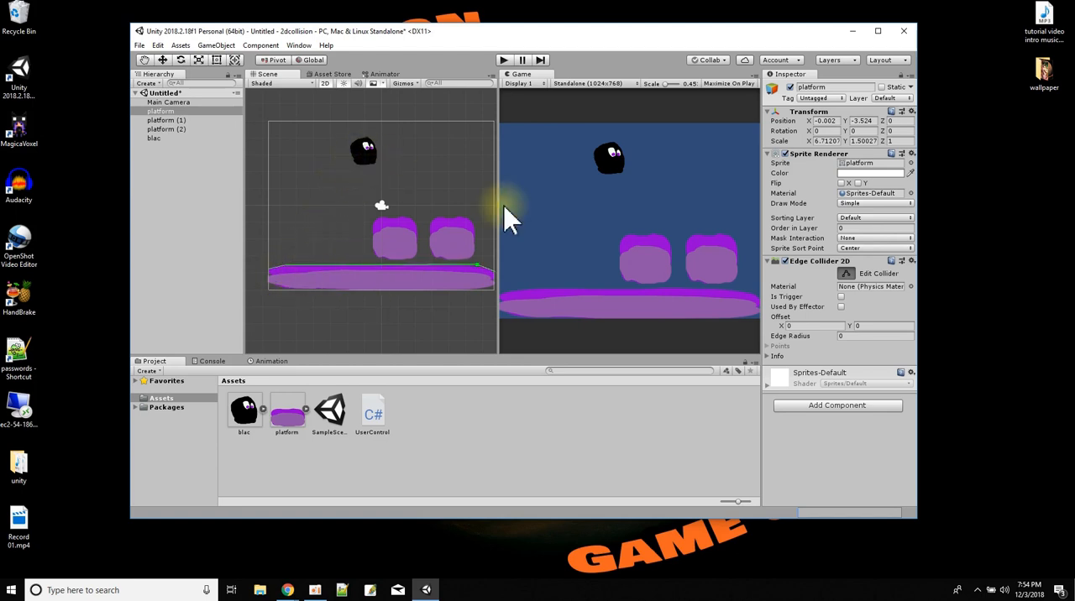
Add a Polygon Collider 2D component to the blac character.
{"action": "left_click", "coordinate": [153, 139]}
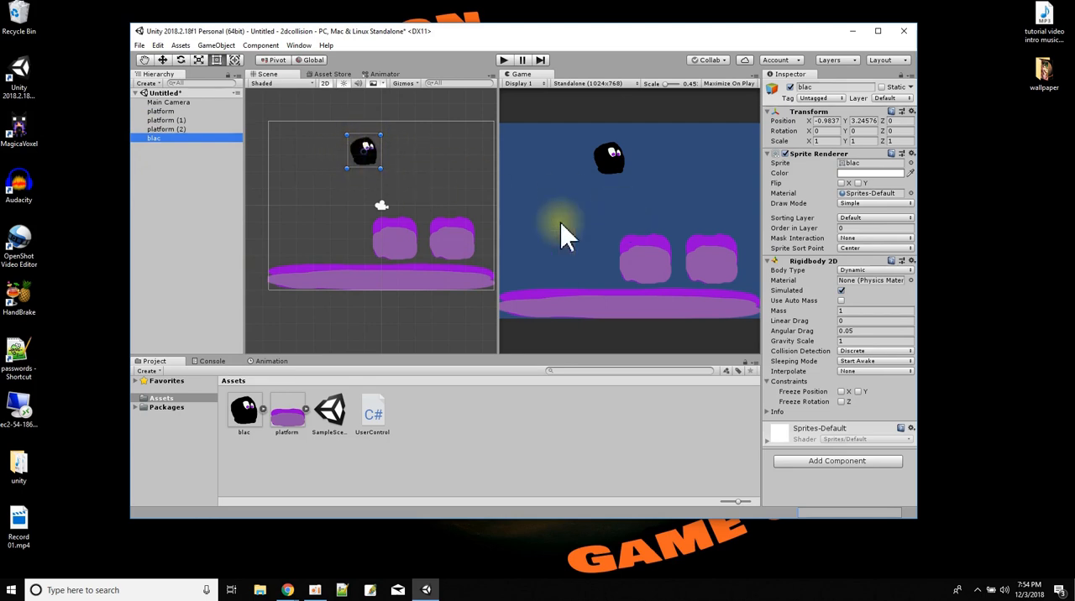
{"action": "left_click", "coordinate": [867, 460]}
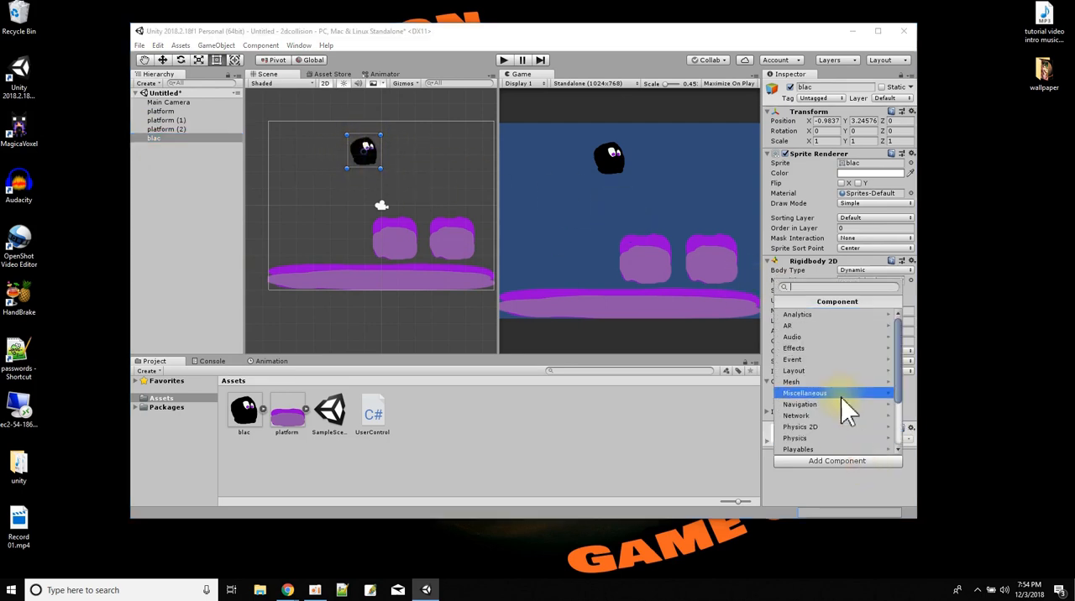
{"action": "left_click", "coordinate": [825, 427]}
{"action": "scroll", "coordinate": [825, 408], "scroll_direction": "down", "scroll_amount": 2}
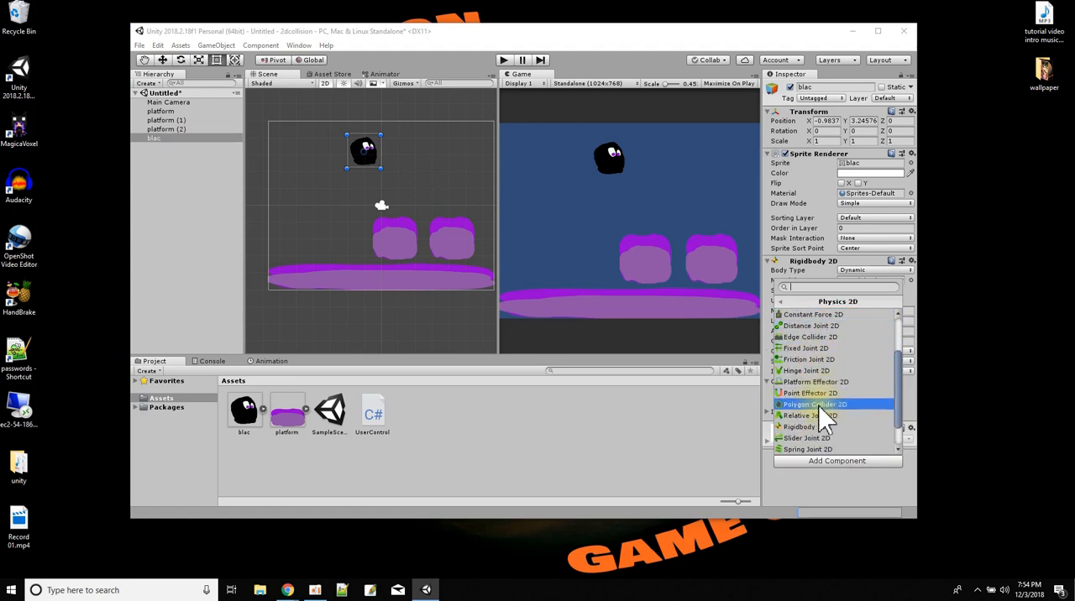
{"action": "left_click", "coordinate": [823, 405]}
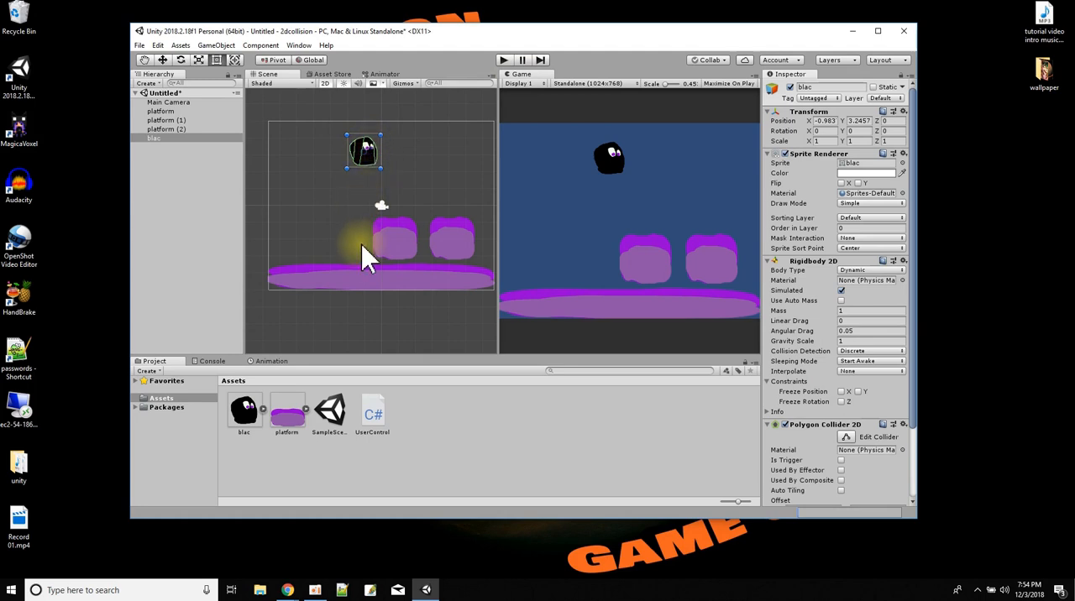
Test-run the scene, repositioning the blac character over the two block platforms and along the ground to check collisions, and stop play mode.
{"action": "left_click", "coordinate": [504, 61]}
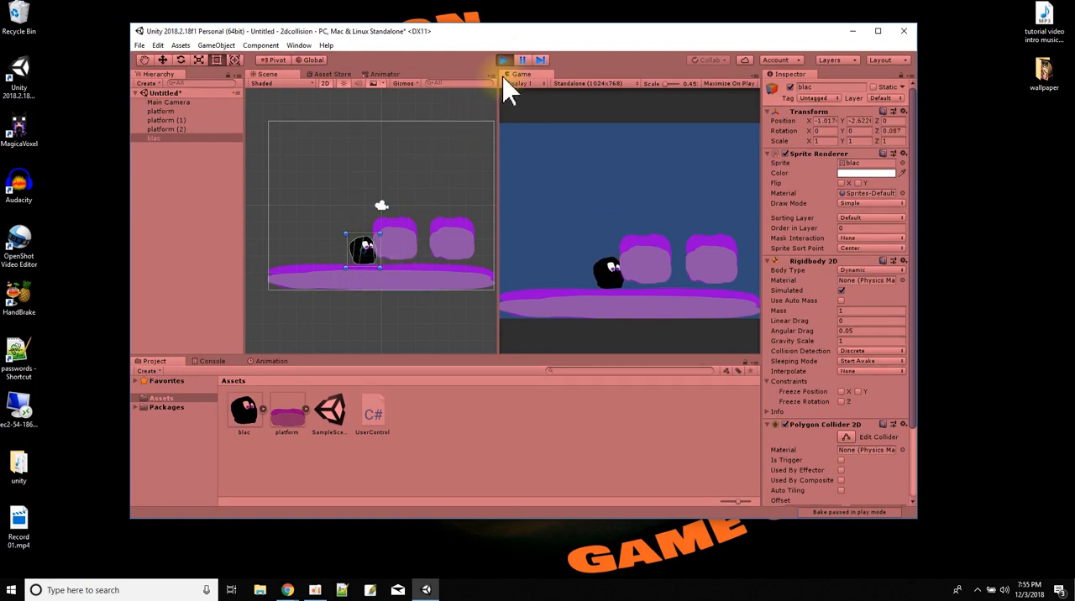
{"action": "left_click_drag", "start_coordinate": [361, 252], "coordinate": [388, 145]}
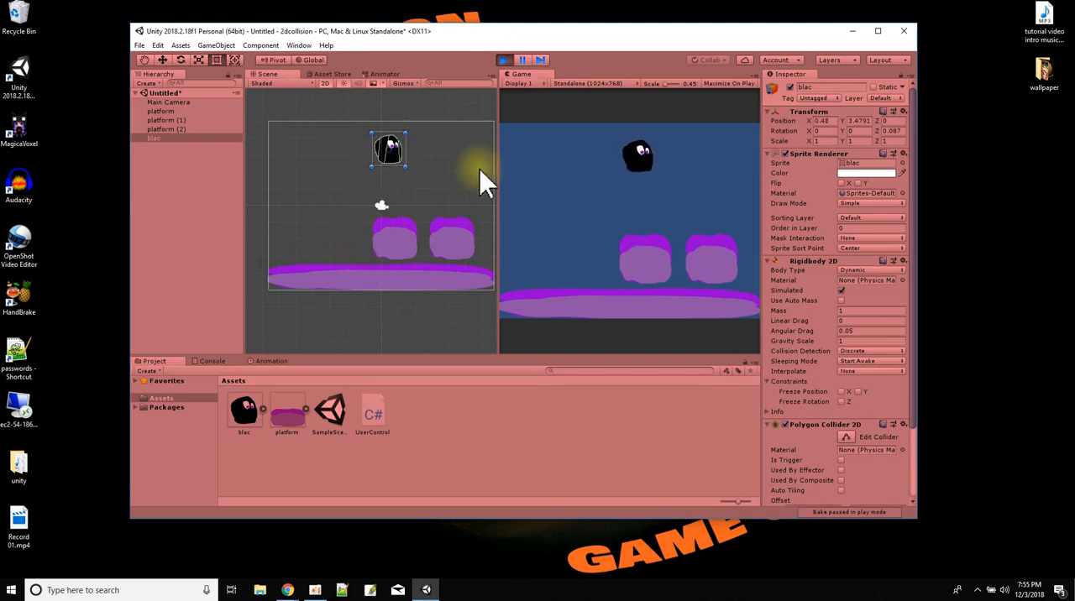
{"action": "left_click_drag", "start_coordinate": [386, 248], "coordinate": [437, 168]}
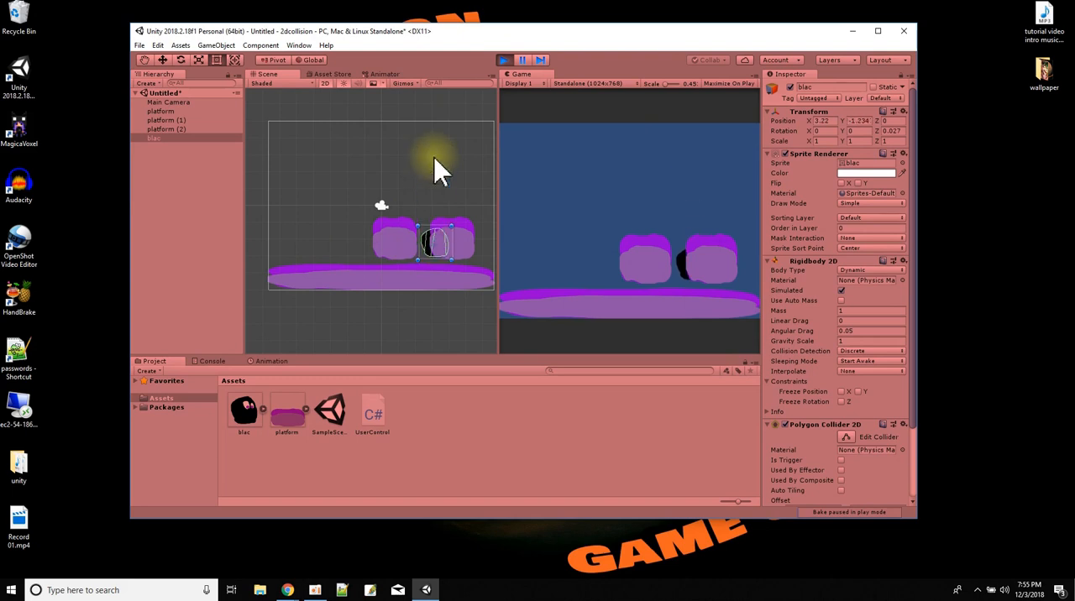
{"action": "left_click_drag", "start_coordinate": [432, 251], "coordinate": [329, 250]}
{"action": "left_click", "coordinate": [503, 60]}
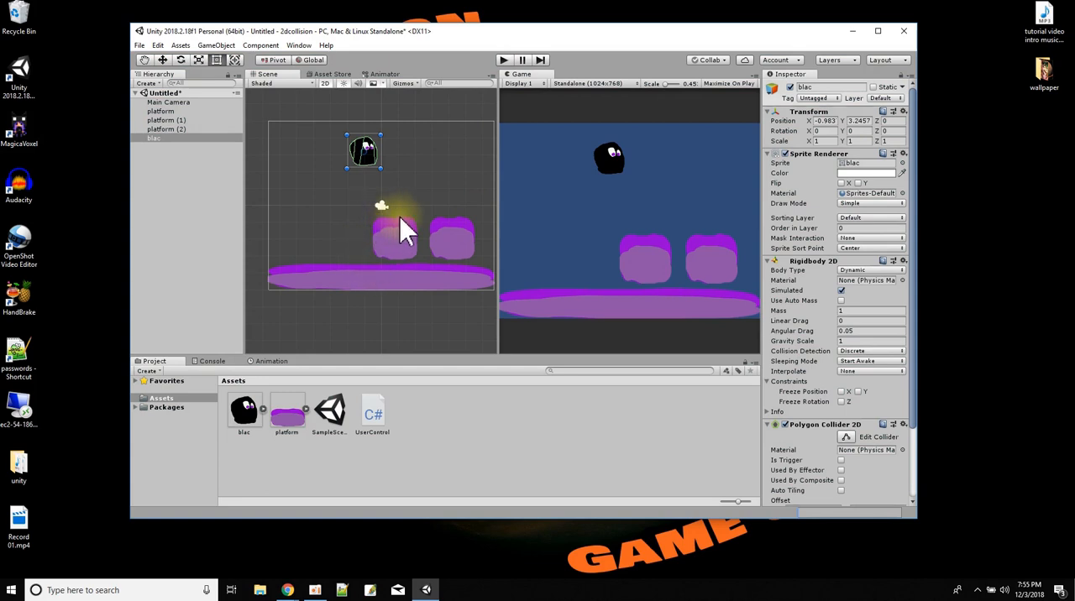
Add an Edge Collider 2D component to platform (1).
{"action": "left_click", "coordinate": [172, 120]}
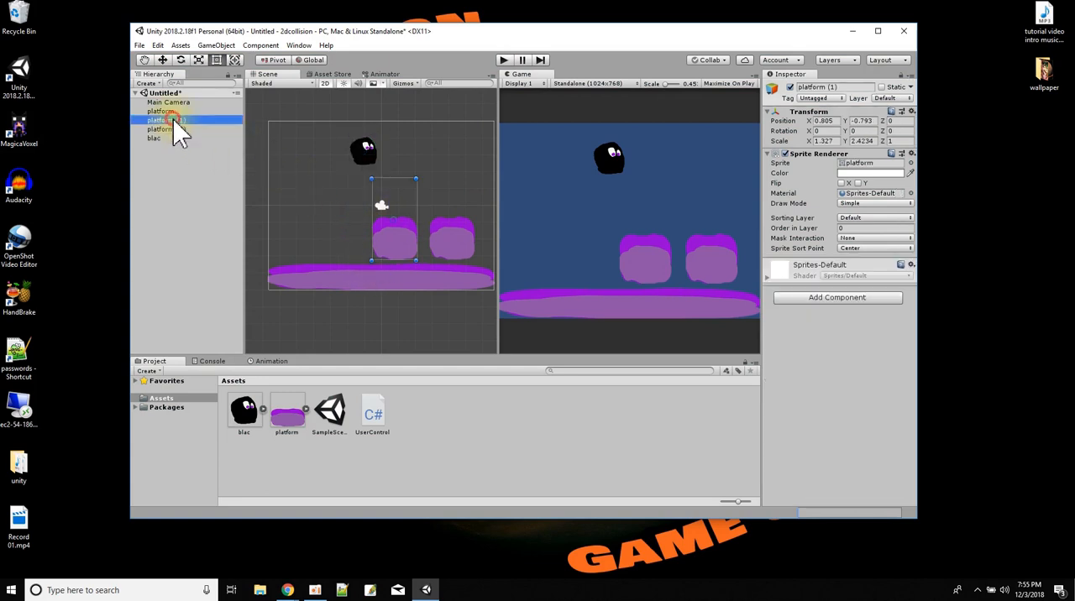
{"action": "left_click", "coordinate": [798, 300]}
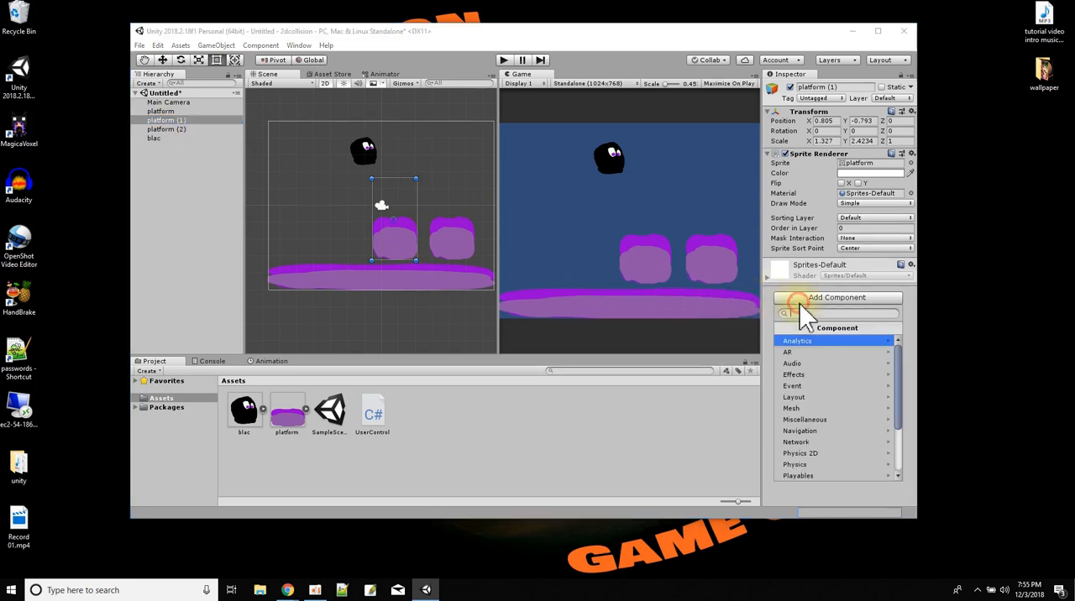
{"action": "left_click", "coordinate": [830, 455]}
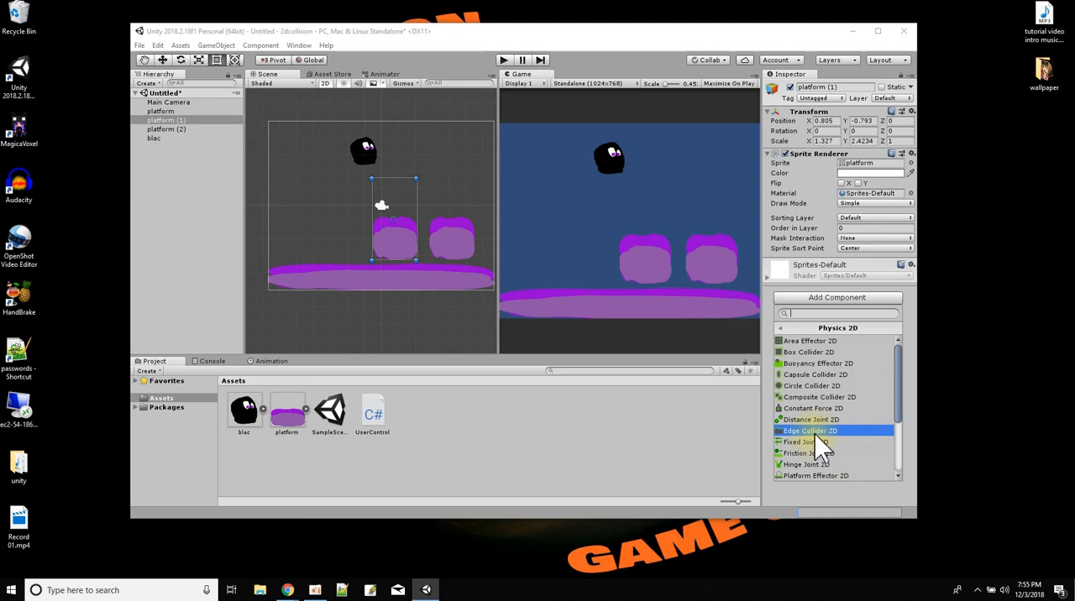
{"action": "left_click", "coordinate": [815, 435]}
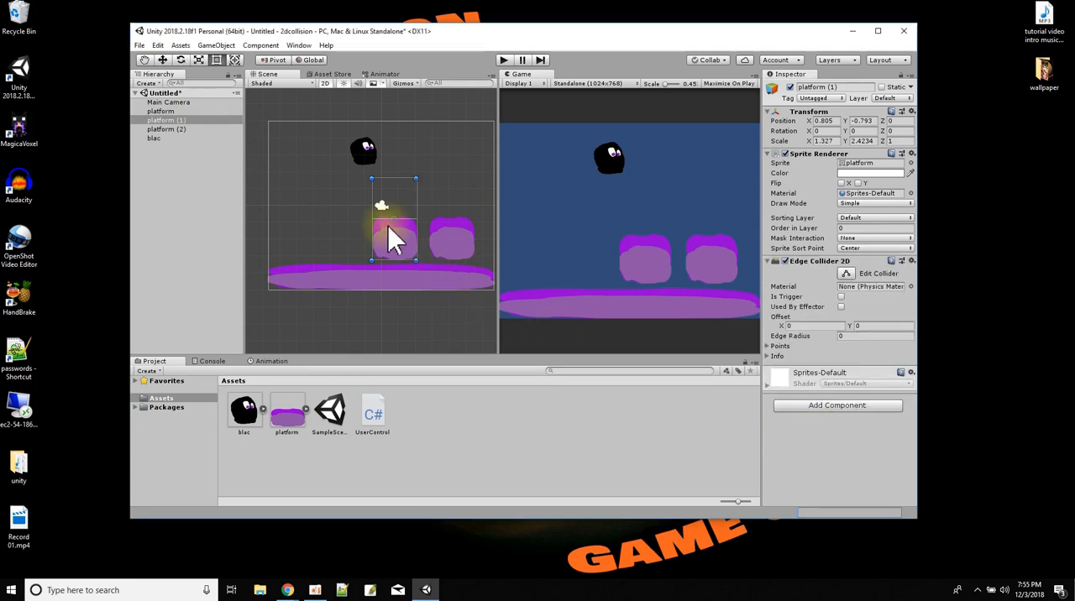
Add a Polygon Collider 2D component to platform (2).
{"action": "left_click", "coordinate": [171, 130]}
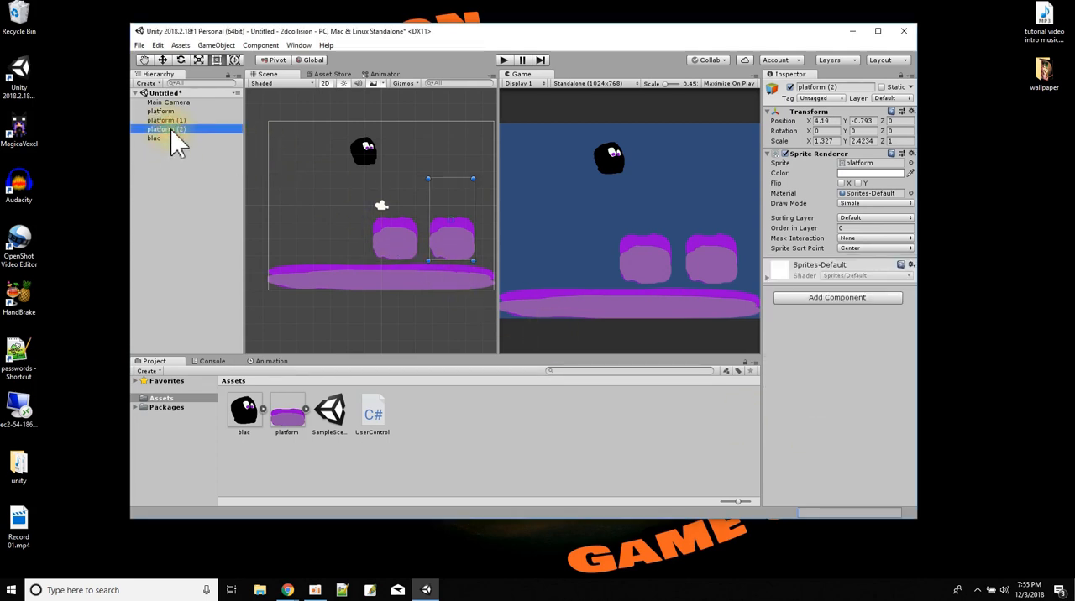
{"action": "left_click", "coordinate": [820, 303]}
{"action": "left_click", "coordinate": [839, 454]}
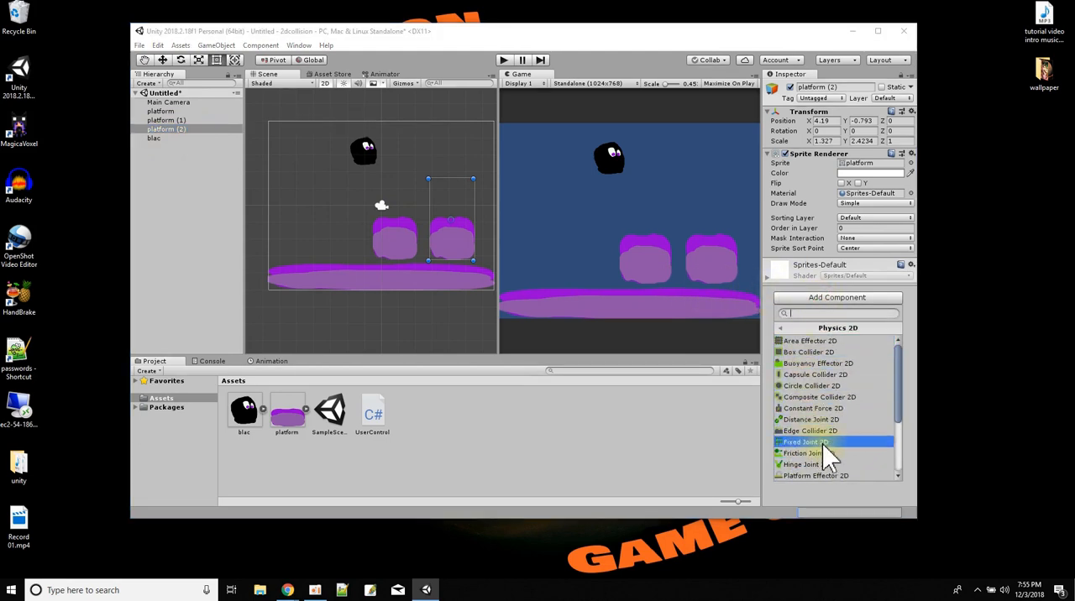
{"action": "scroll", "coordinate": [819, 449], "scroll_direction": "down", "scroll_amount": 2}
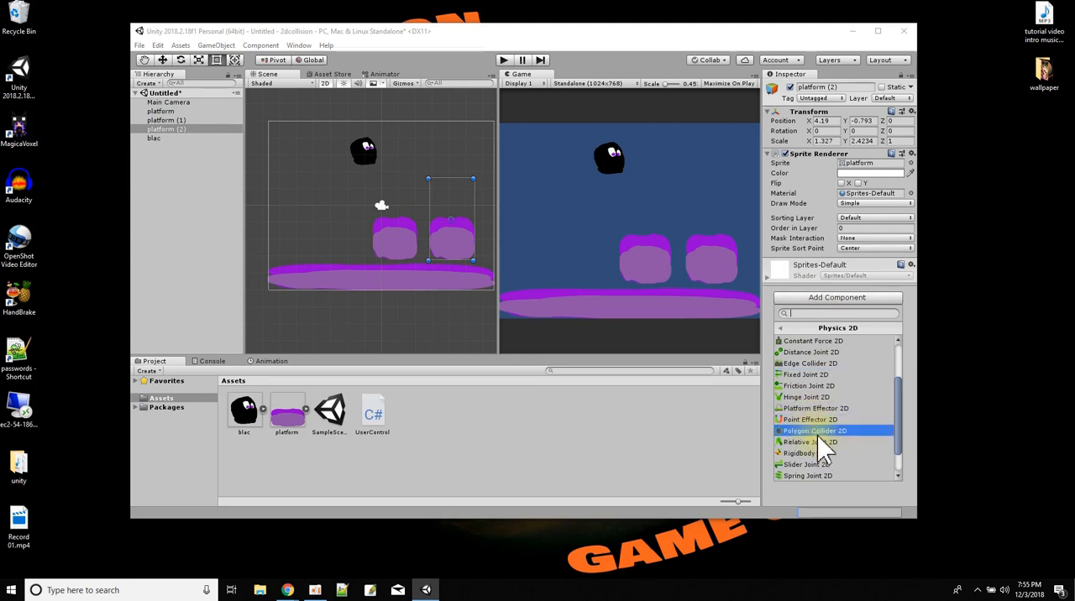
{"action": "left_click", "coordinate": [817, 431]}
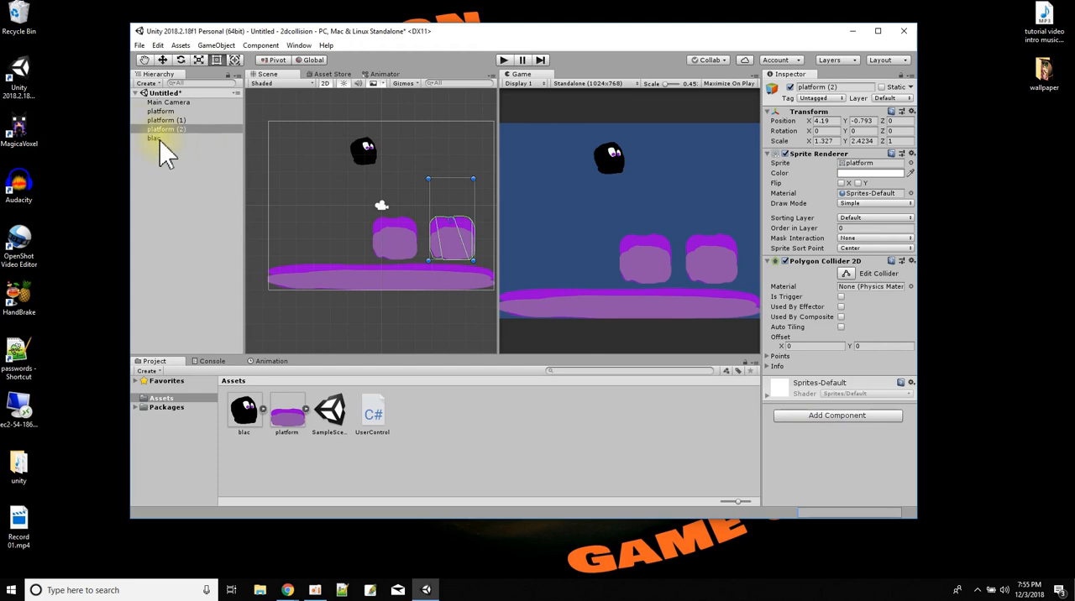
Test-run the scene with the new platform colliders, lifting the blac character above the block platforms, and stop play mode.
{"action": "left_click", "coordinate": [502, 60]}
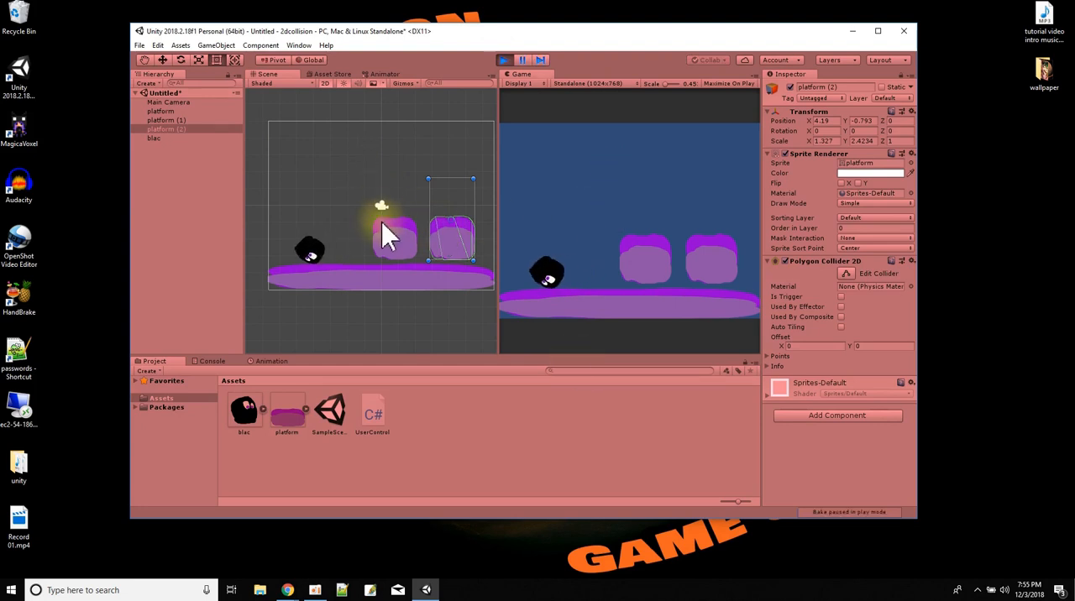
{"action": "left_click_drag", "start_coordinate": [287, 246], "coordinate": [424, 141]}
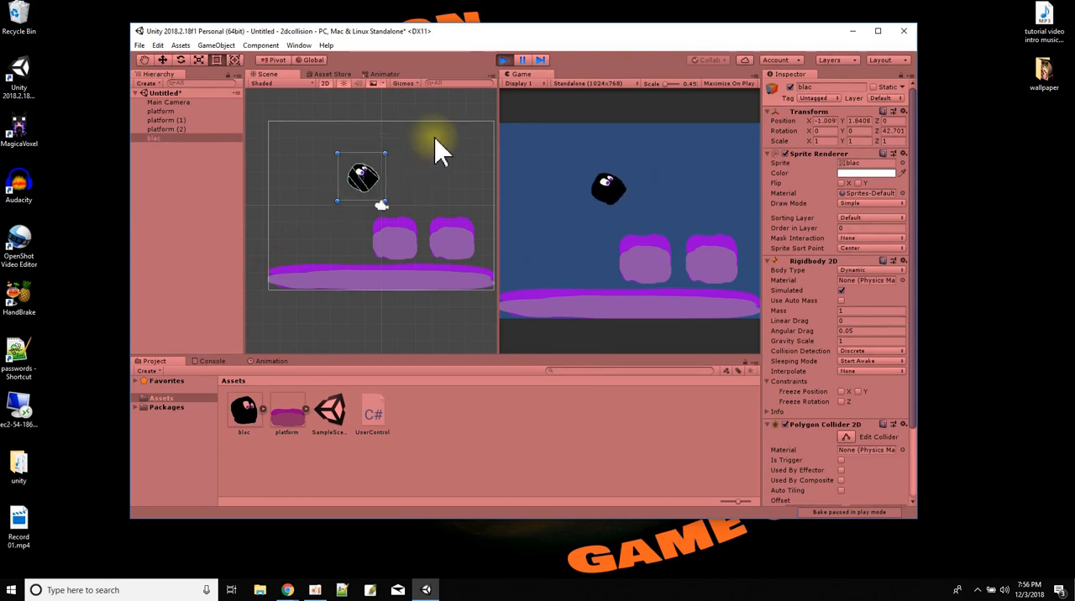
{"action": "left_click", "coordinate": [504, 61]}
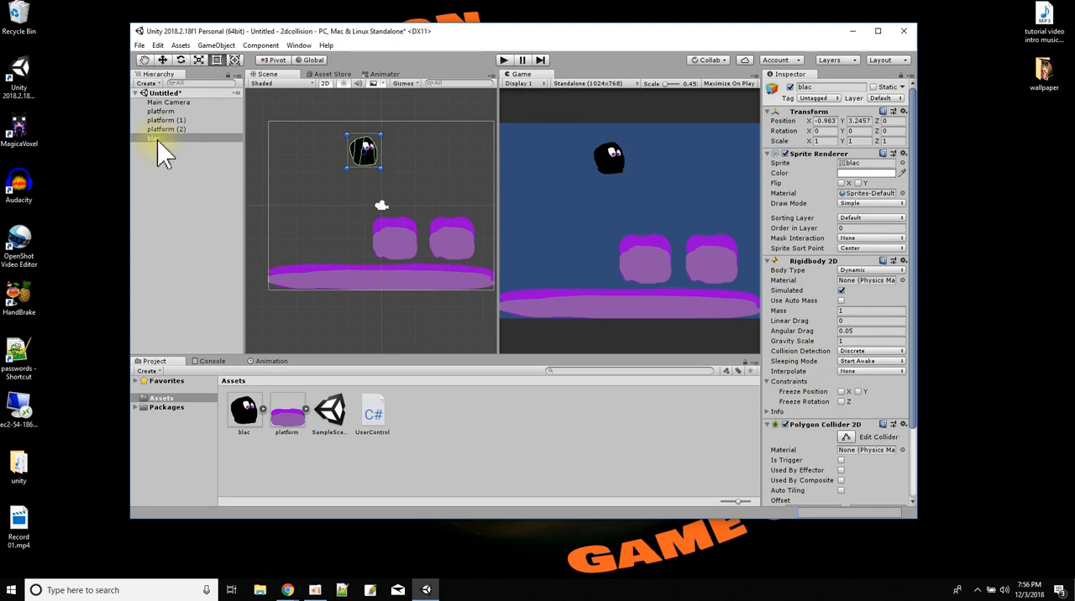
Freeze the blac character's Z rotation and move it above platform (1), at about X 0.58, Y 3.45.
{"action": "left_click", "coordinate": [841, 401]}
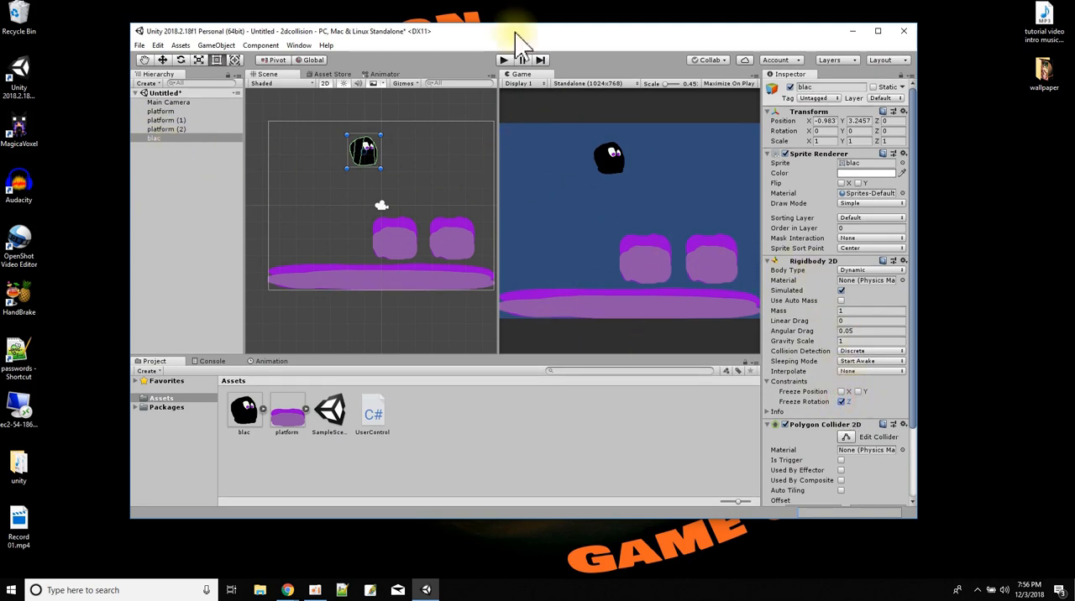
{"action": "left_click_drag", "start_coordinate": [365, 153], "coordinate": [394, 156]}
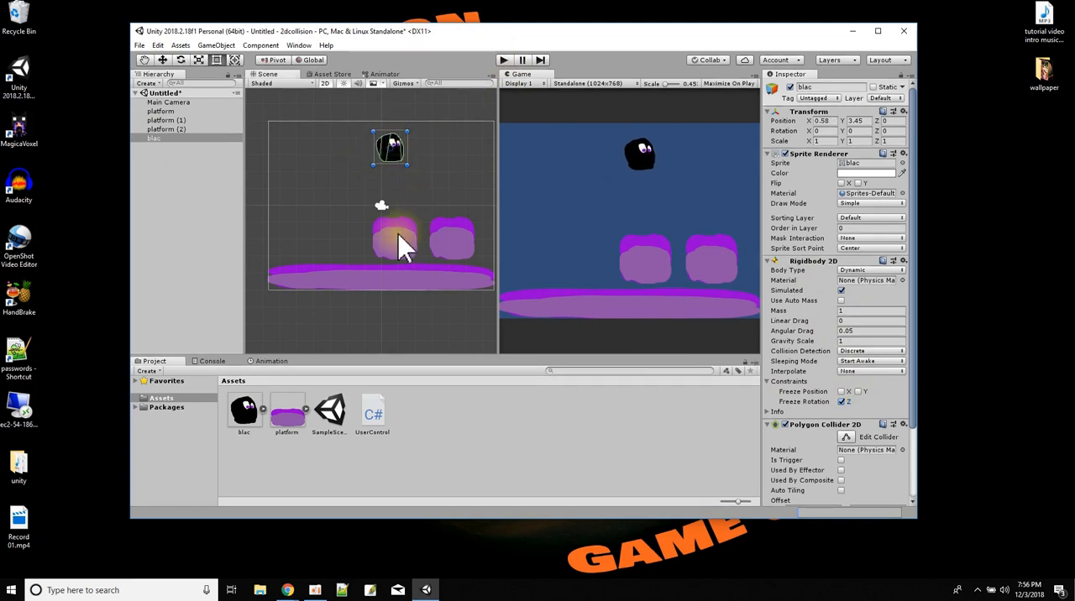
Test-run the scene, dropping the rotation-locked blac character onto platform (1) and platform (2), and stop play mode.
{"action": "left_click", "coordinate": [504, 61]}
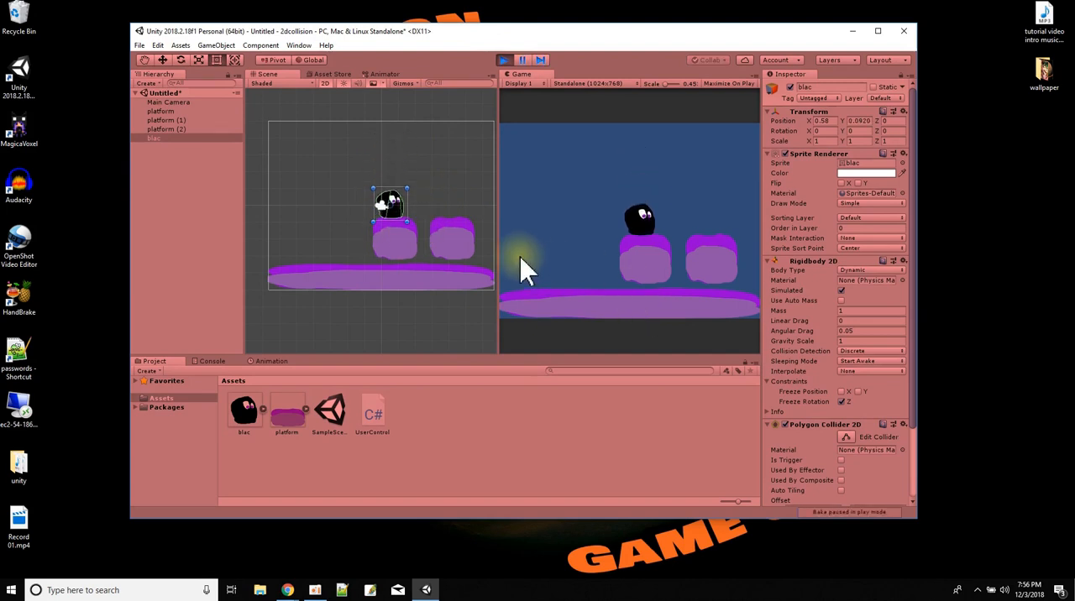
{"action": "left_click_drag", "start_coordinate": [402, 195], "coordinate": [449, 150]}
{"action": "left_click", "coordinate": [181, 129]}
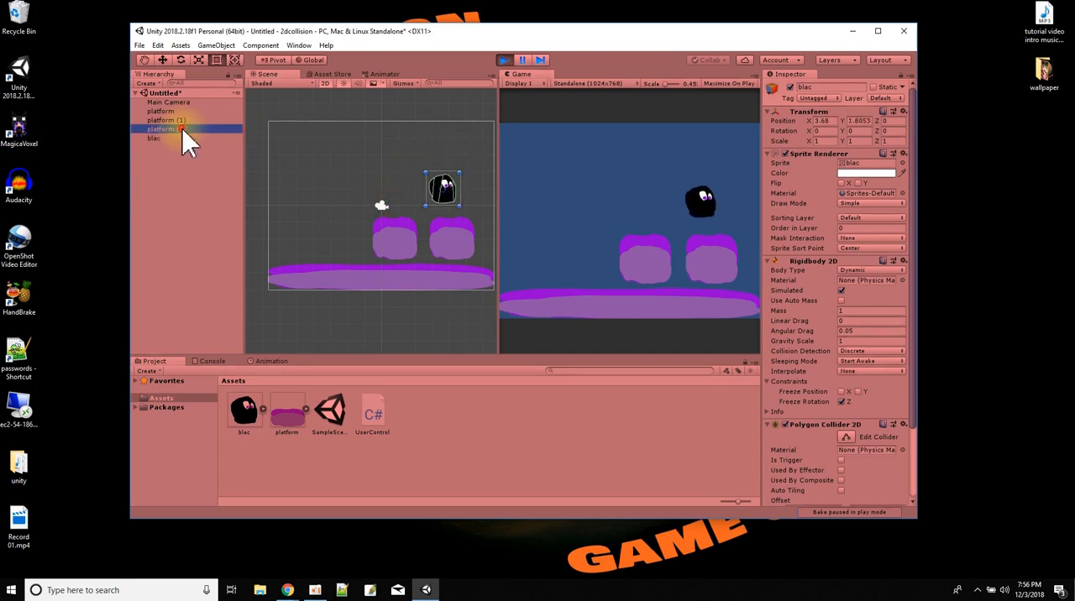
{"action": "left_click", "coordinate": [451, 217]}
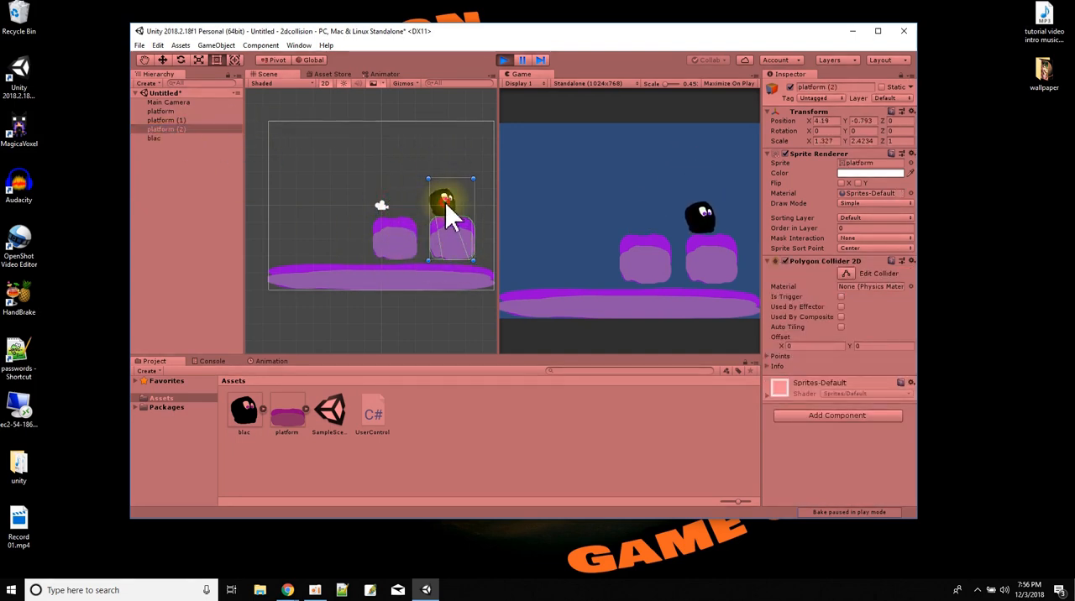
{"action": "left_click_drag", "start_coordinate": [446, 216], "coordinate": [442, 154]}
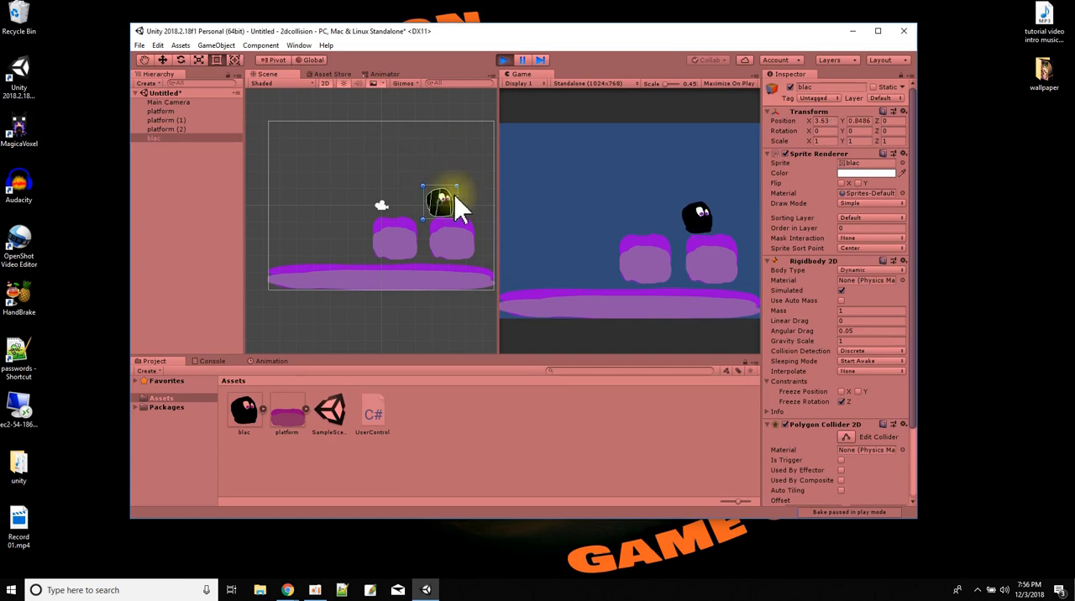
{"action": "left_click", "coordinate": [504, 61]}
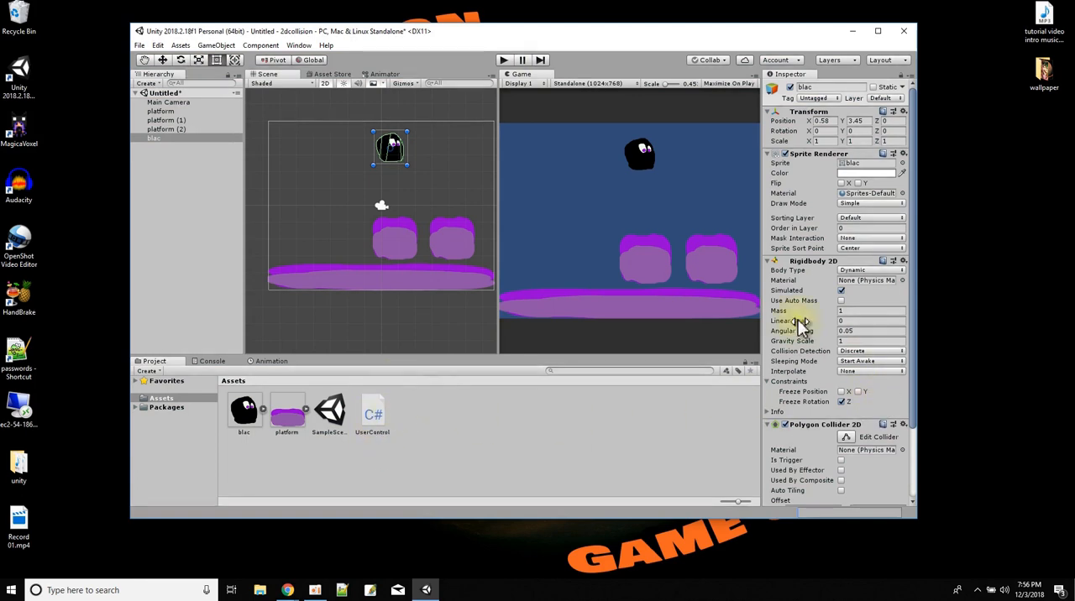
Attach the UserControl script to the blac character and open the script in Visual Studio.
{"action": "scroll", "coordinate": [822, 328], "scroll_direction": "down", "scroll_amount": 5}
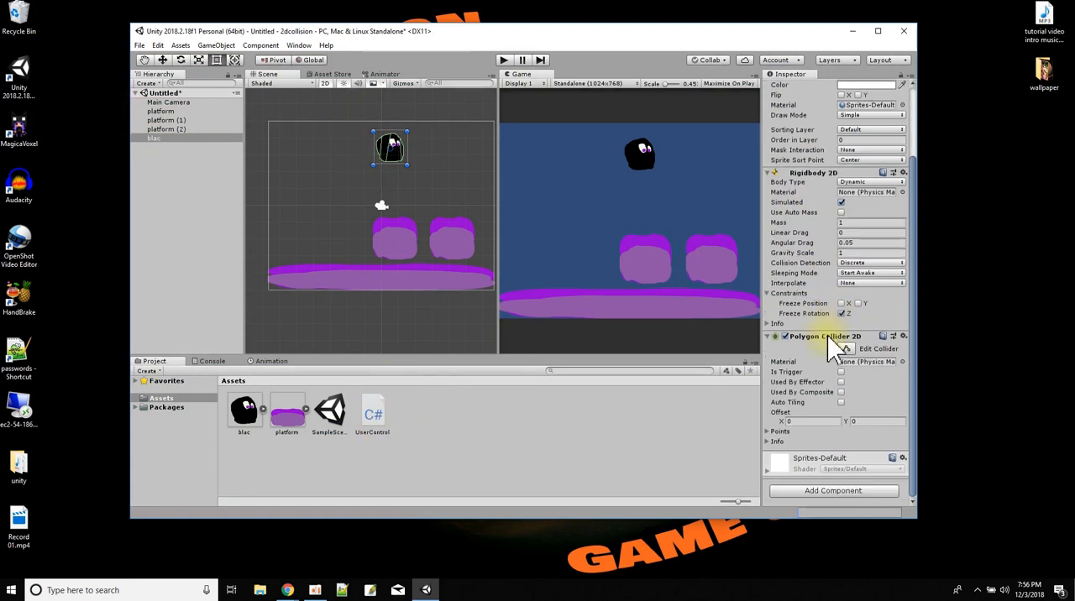
{"action": "left_click_drag", "start_coordinate": [388, 430], "coordinate": [799, 453]}
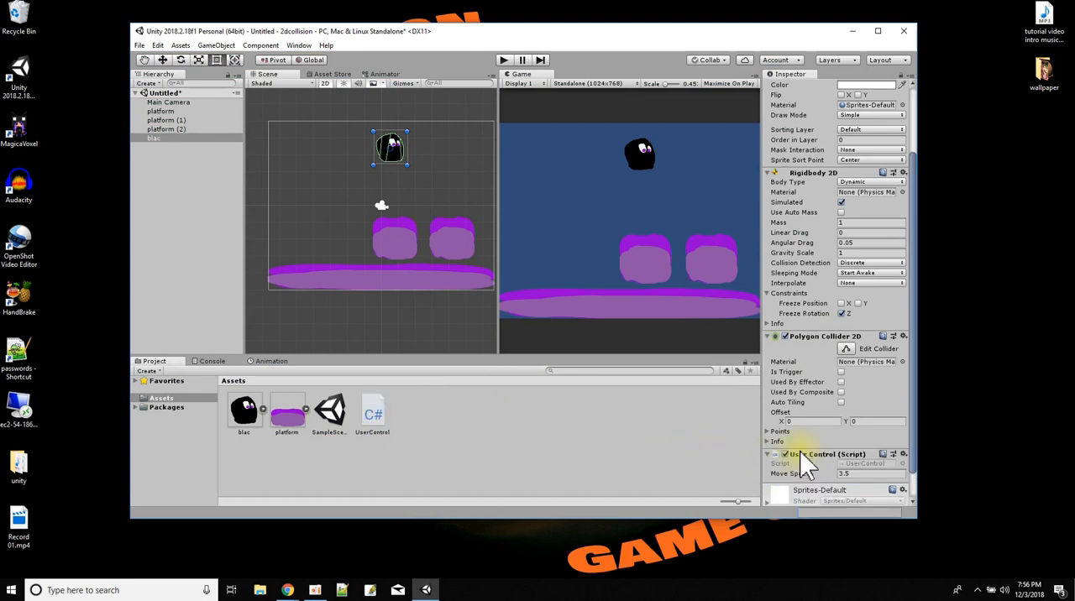
{"action": "double_click", "coordinate": [868, 463]}
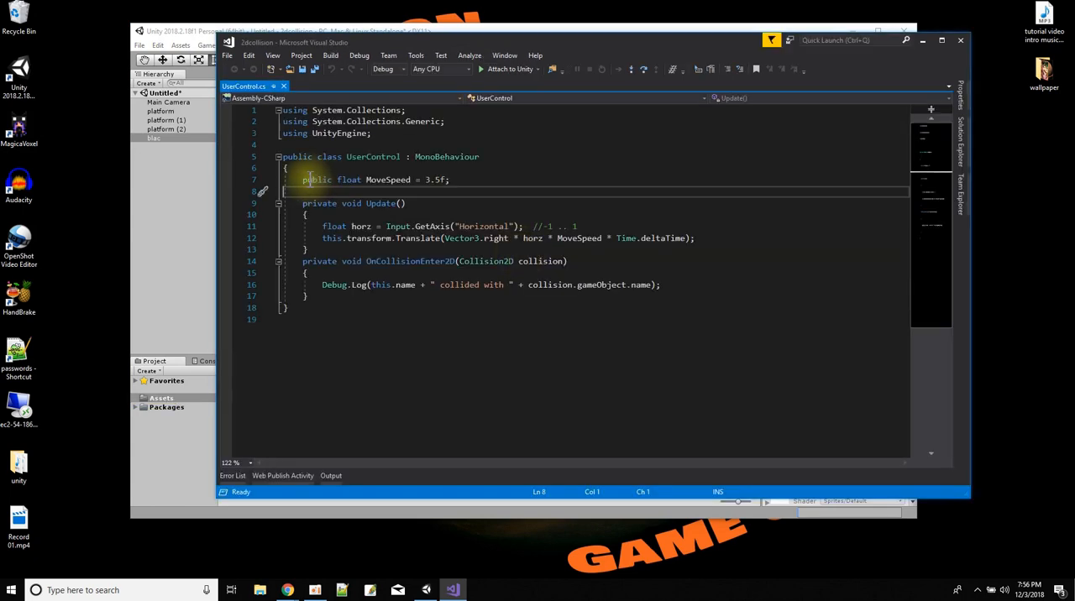
Examine the MoveSpeed, horizontal axis, Time.deltaTime and OnCollisionEnter2D code in UserControl.cs, save it and return to Unity.
{"action": "left_click_drag", "start_coordinate": [305, 179], "coordinate": [471, 185]}
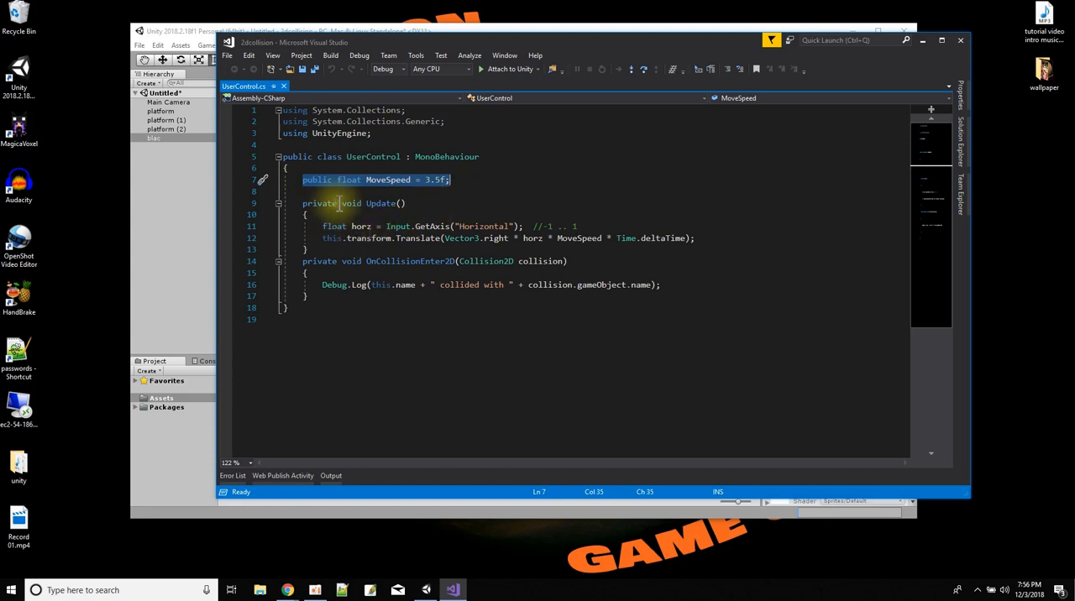
{"action": "left_click_drag", "start_coordinate": [323, 226], "coordinate": [529, 226]}
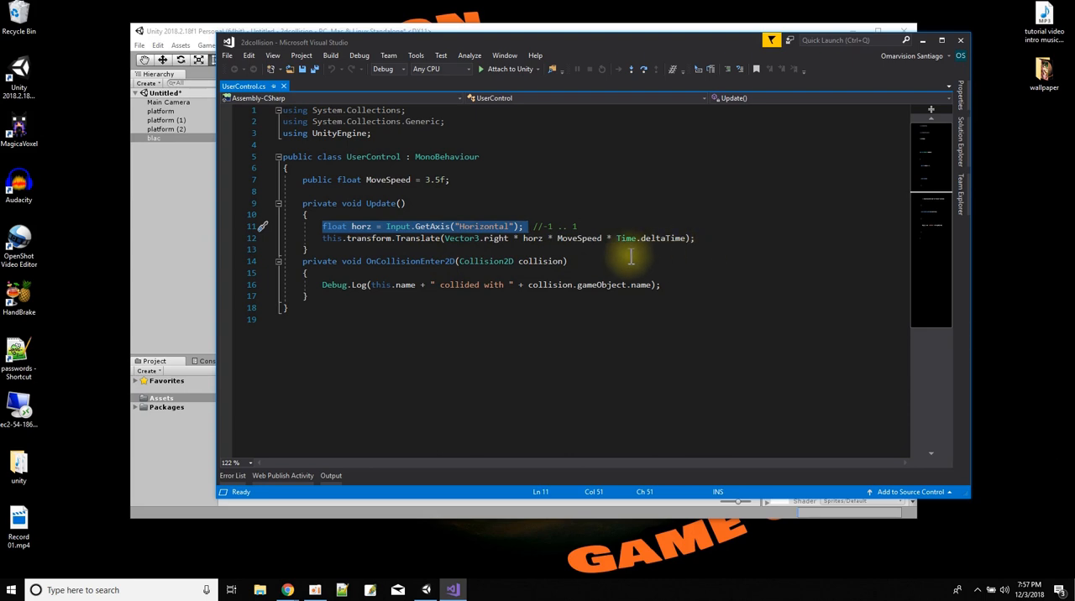
{"action": "mouse_move", "coordinate": [533, 244]}
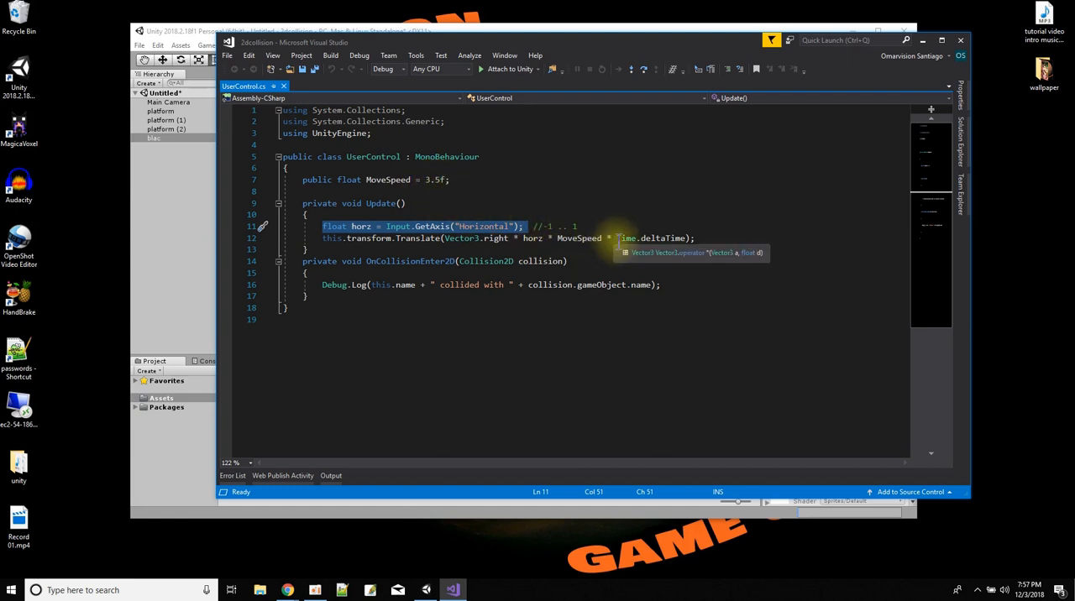
{"action": "left_click", "coordinate": [617, 238]}
{"action": "left_click_drag", "start_coordinate": [617, 238], "coordinate": [686, 240]}
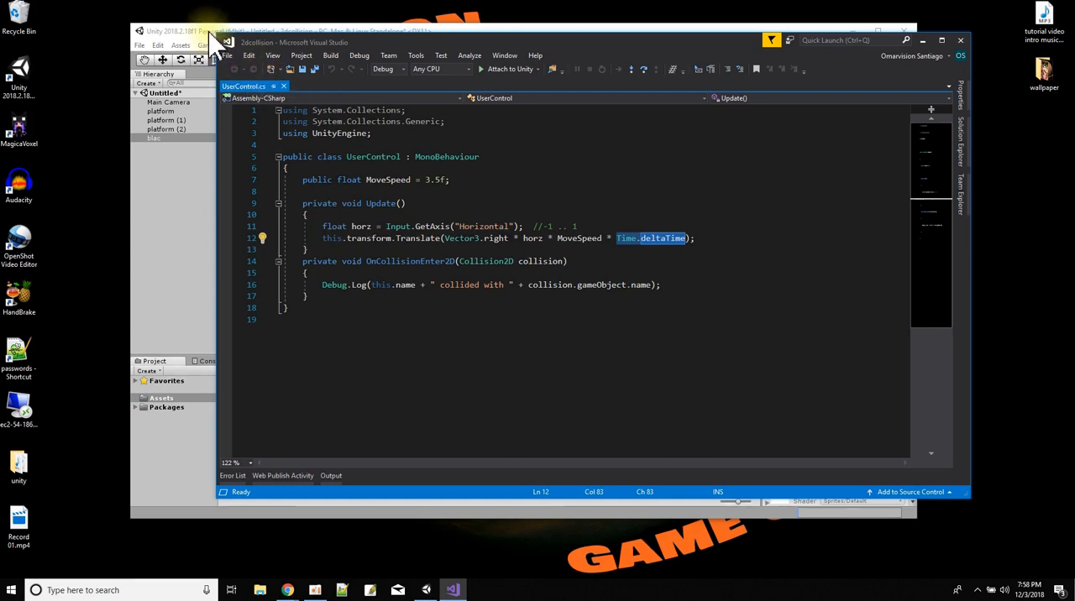
{"action": "double_click", "coordinate": [402, 261]}
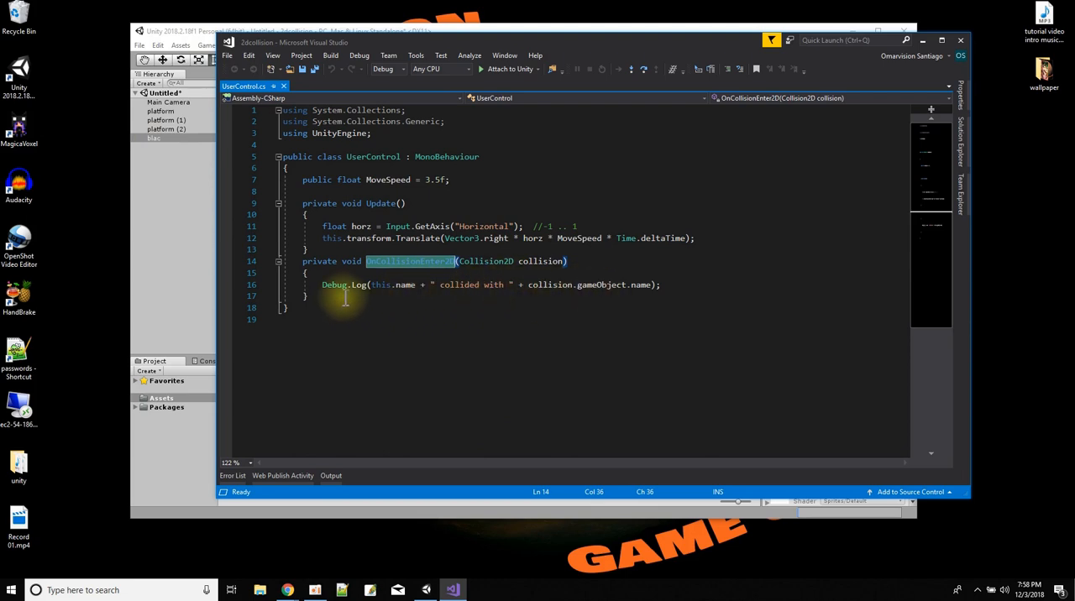
{"action": "left_click", "coordinate": [307, 68]}
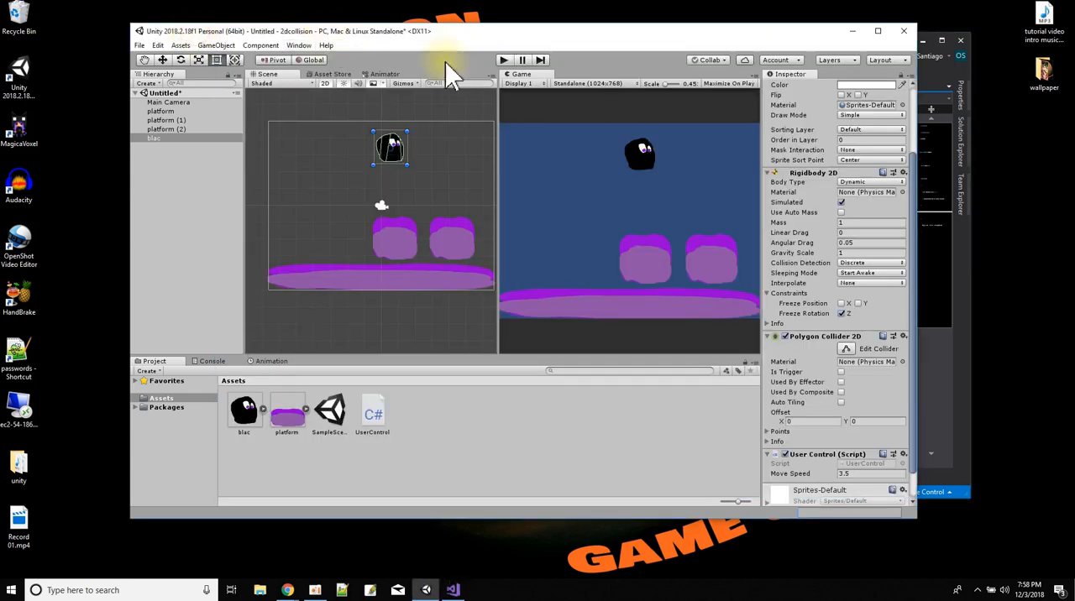
Test-run the scene, letting the blac character land on platform (1), then walk it off to the left onto the ground platform.
{"action": "left_click", "coordinate": [501, 61]}
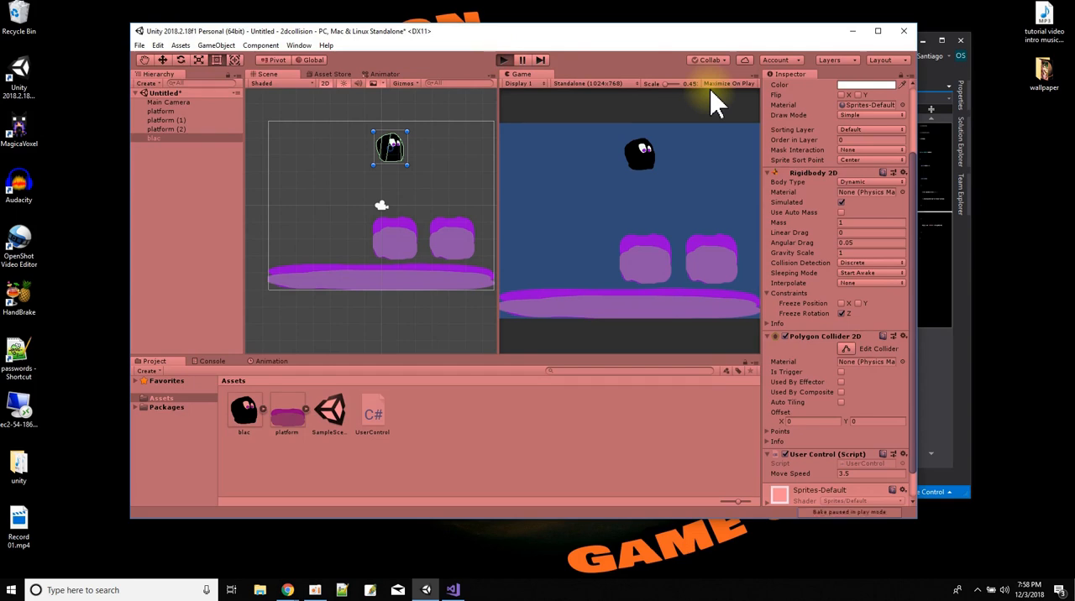
{"action": "key", "text": "Right"}
{"action": "key", "text": "Left"}
{"action": "key", "text": "Right"}
{"action": "key", "text": "Left"}
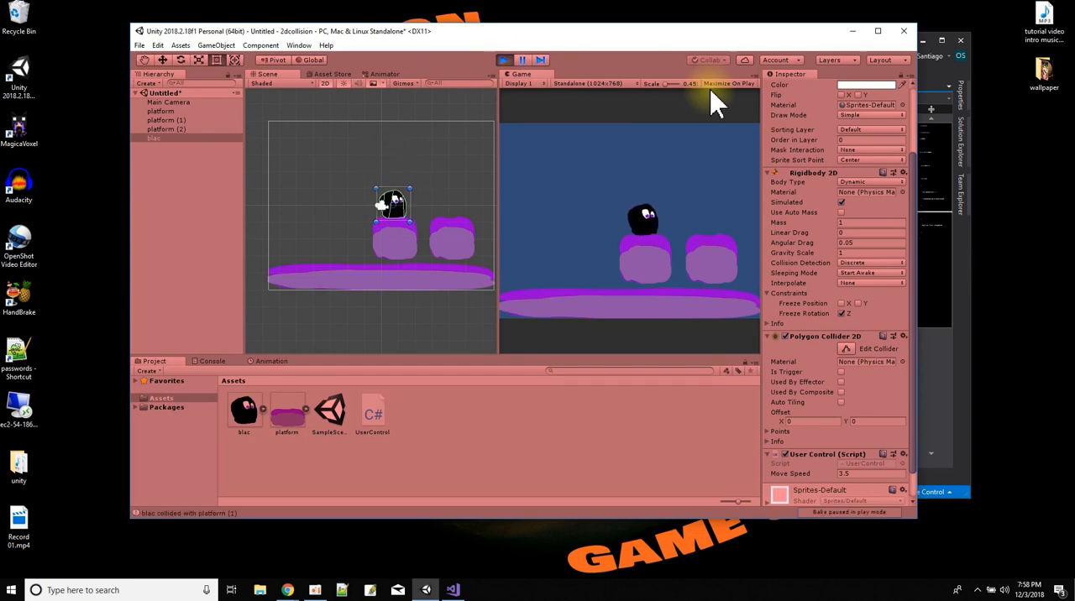
{"action": "key", "text": "Left"}
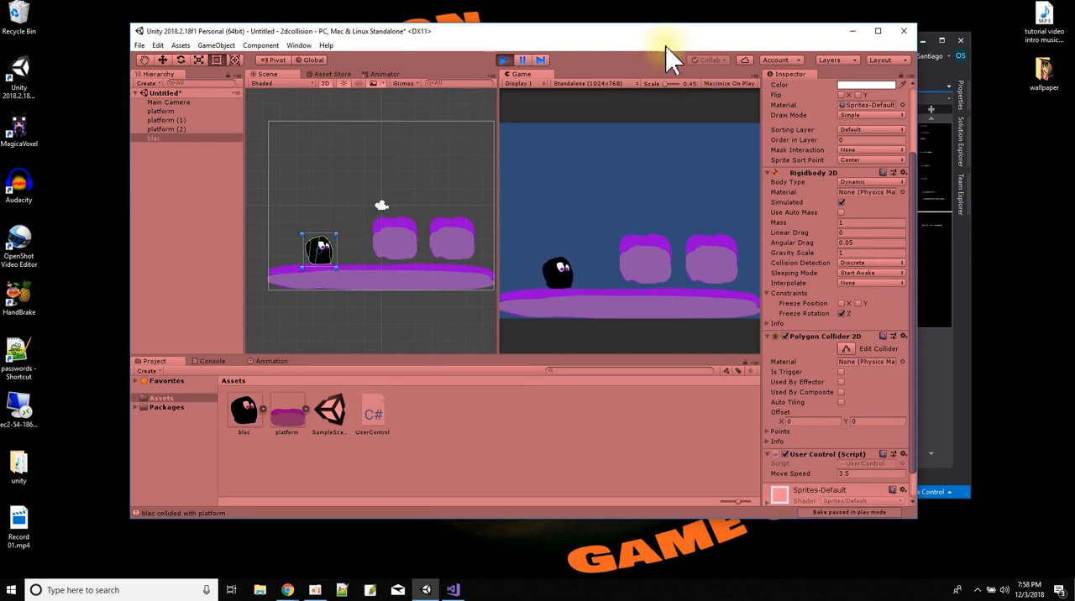
View platform (1)'s Edge Collider 2D during play and walk the blac character right, through its body up to platform (2).
{"action": "left_click", "coordinate": [160, 120]}
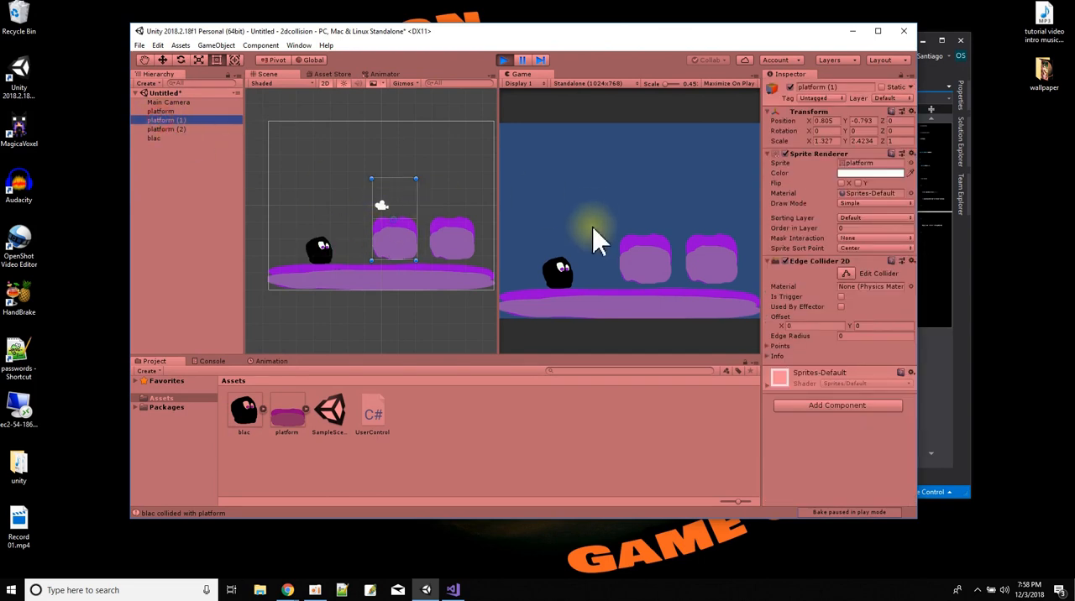
{"action": "left_click", "coordinate": [586, 282]}
{"action": "key", "text": "Right"}
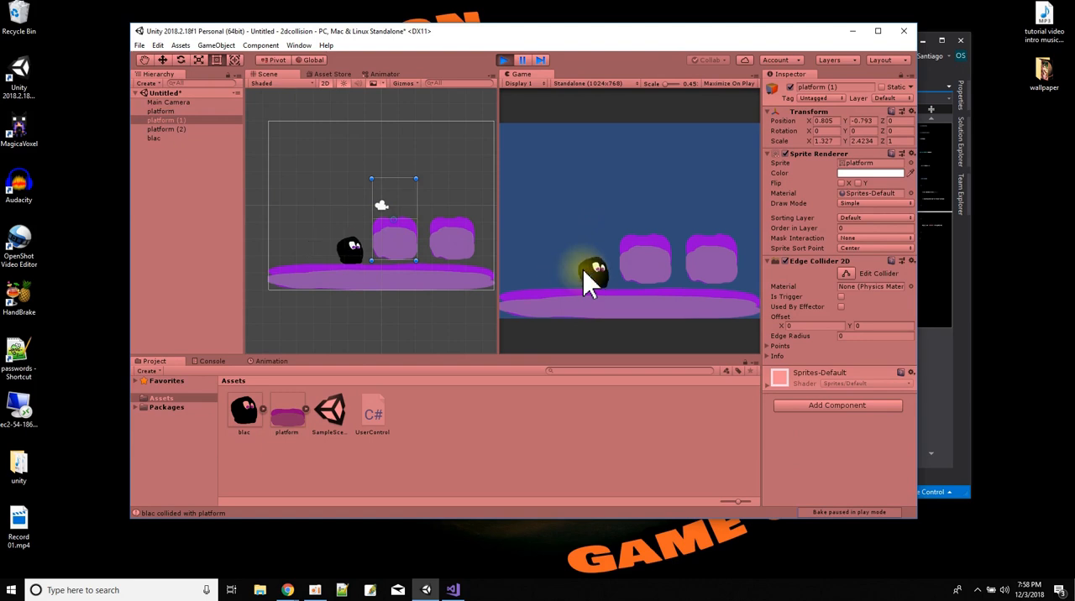
{"action": "key", "text": "Right"}
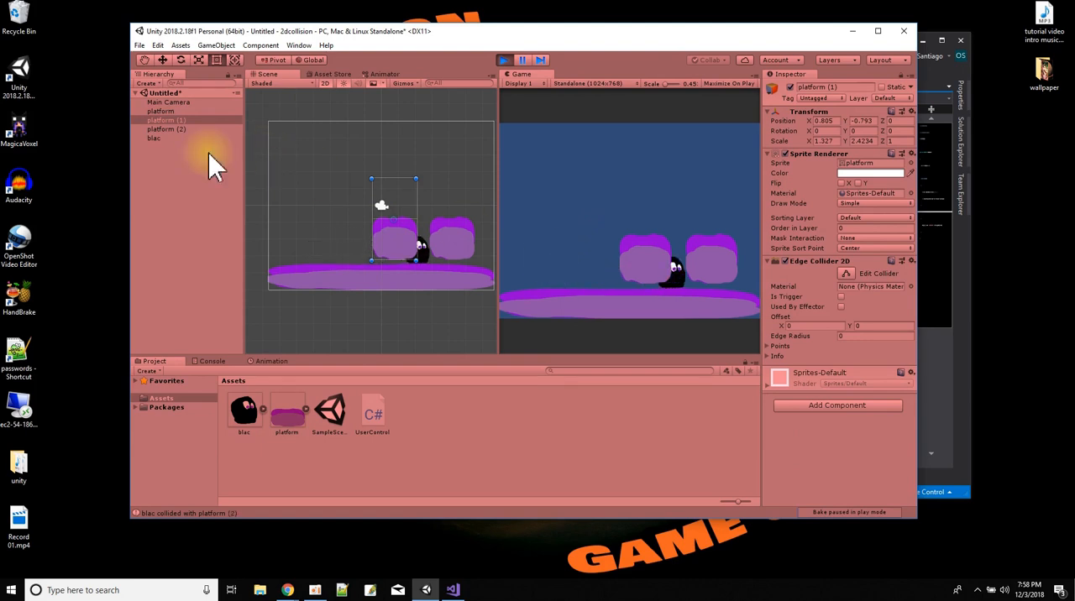
View platform (2)'s Polygon Collider 2D during play and walk the blac character back and forth against its side.
{"action": "left_click", "coordinate": [168, 129]}
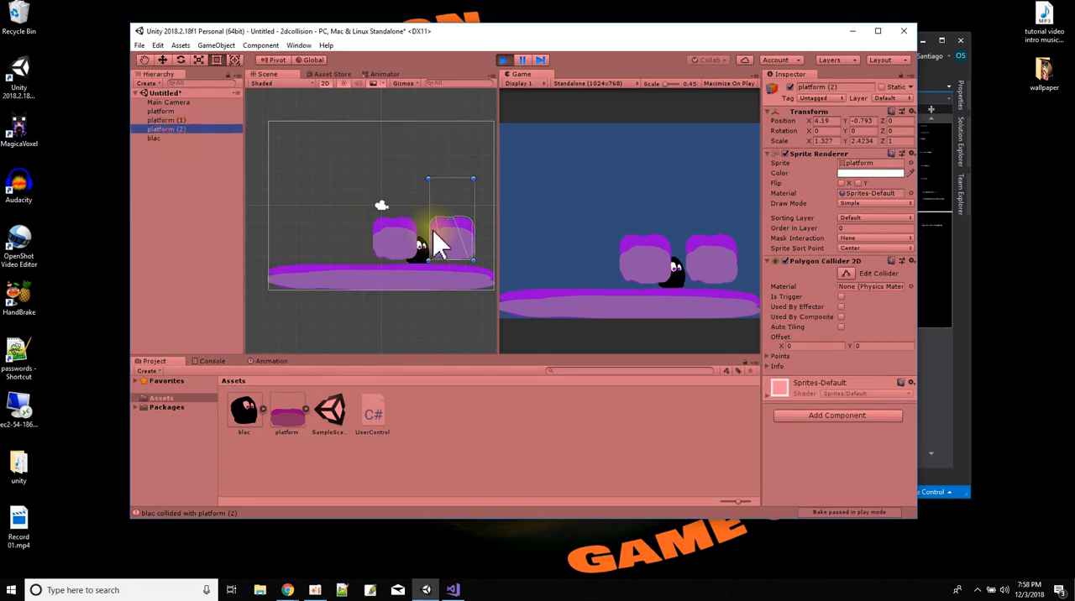
{"action": "left_click", "coordinate": [467, 261]}
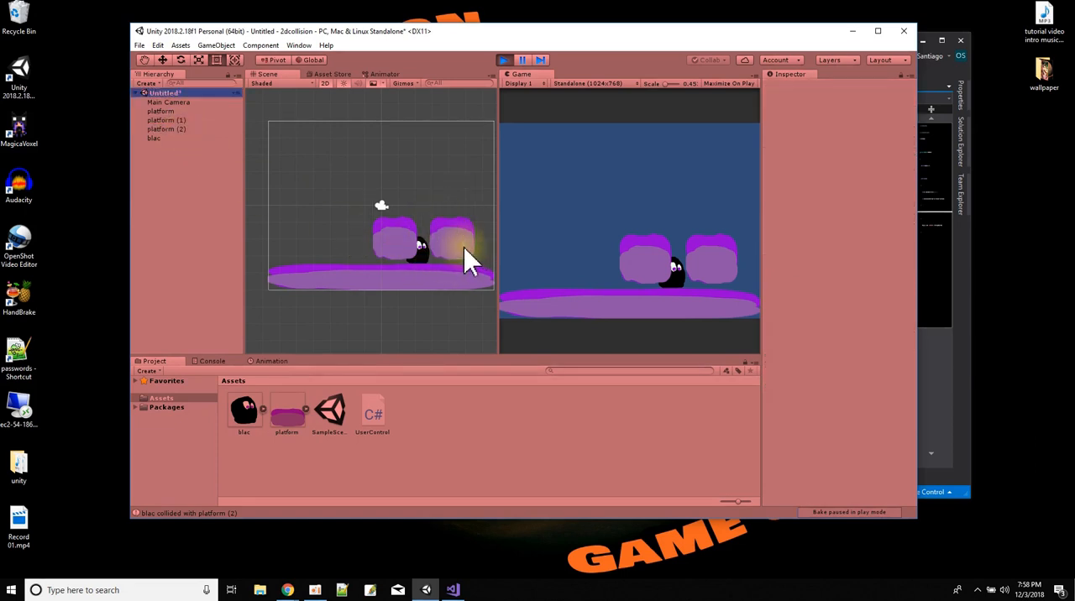
{"action": "left_click", "coordinate": [584, 249]}
{"action": "key", "text": "Left"}
{"action": "key", "text": "Right"}
{"action": "key", "text": "Left"}
{"action": "key", "text": "Right"}
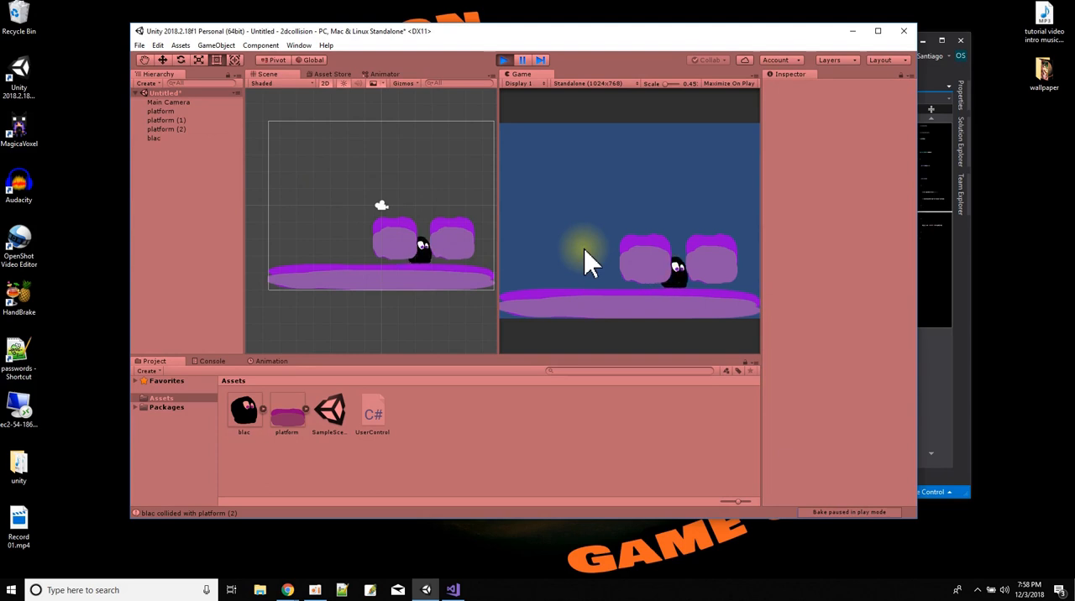
Walk the blac character back and forth behind platform (1) to check the drawing order, and stop play mode.
{"action": "key", "text": "Left"}
{"action": "key", "text": "Left"}
{"action": "key", "text": "Right"}
{"action": "key", "text": "Left"}
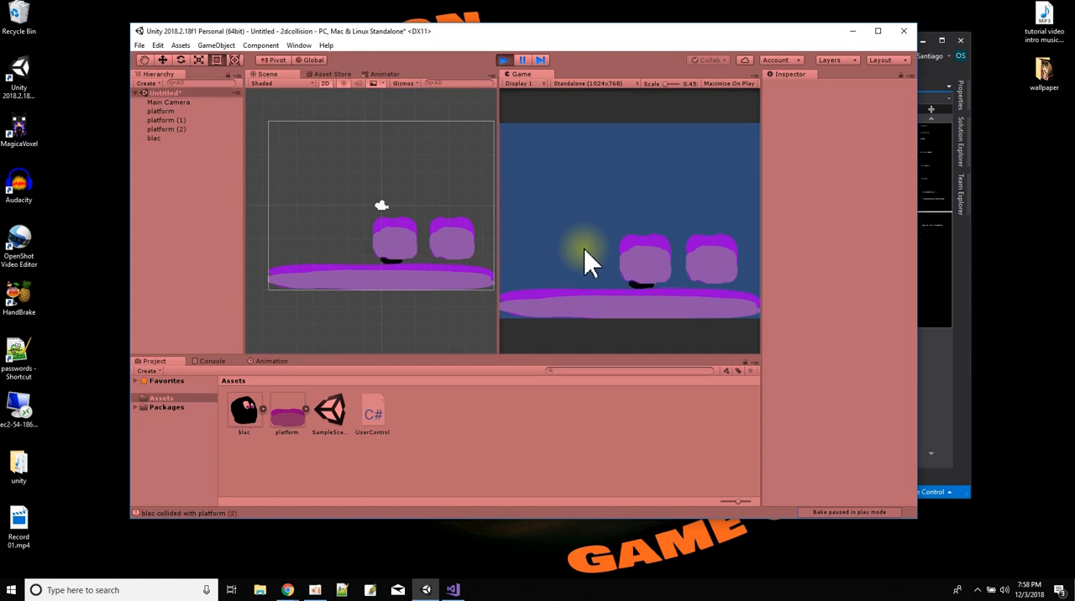
{"action": "key", "text": "Right"}
{"action": "key", "text": "Right"}
{"action": "key", "text": "Left"}
{"action": "key", "text": "Right"}
{"action": "key", "text": "Left"}
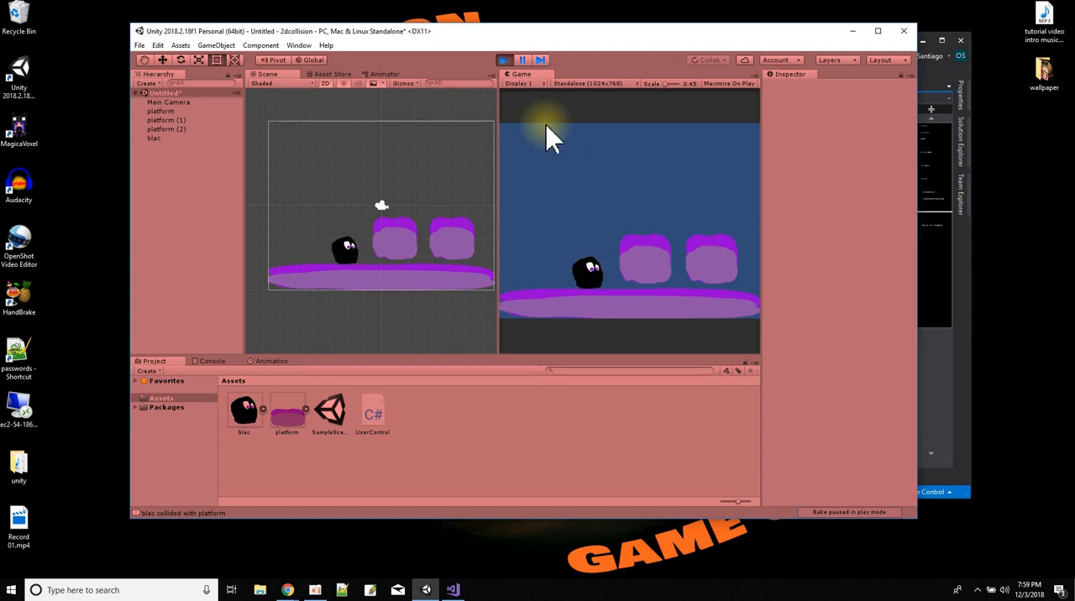
{"action": "left_click", "coordinate": [503, 59]}
Set the blac character's Order in Layer to 1 and move it down beside the left edge of platform (1).
{"action": "left_click", "coordinate": [156, 139]}
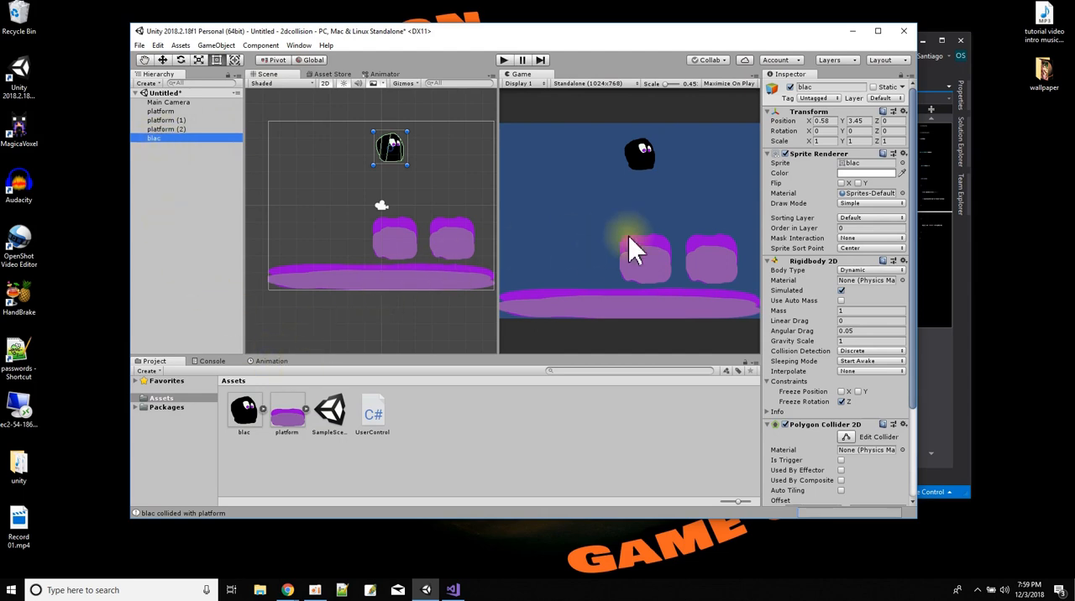
{"action": "left_click", "coordinate": [855, 229]}
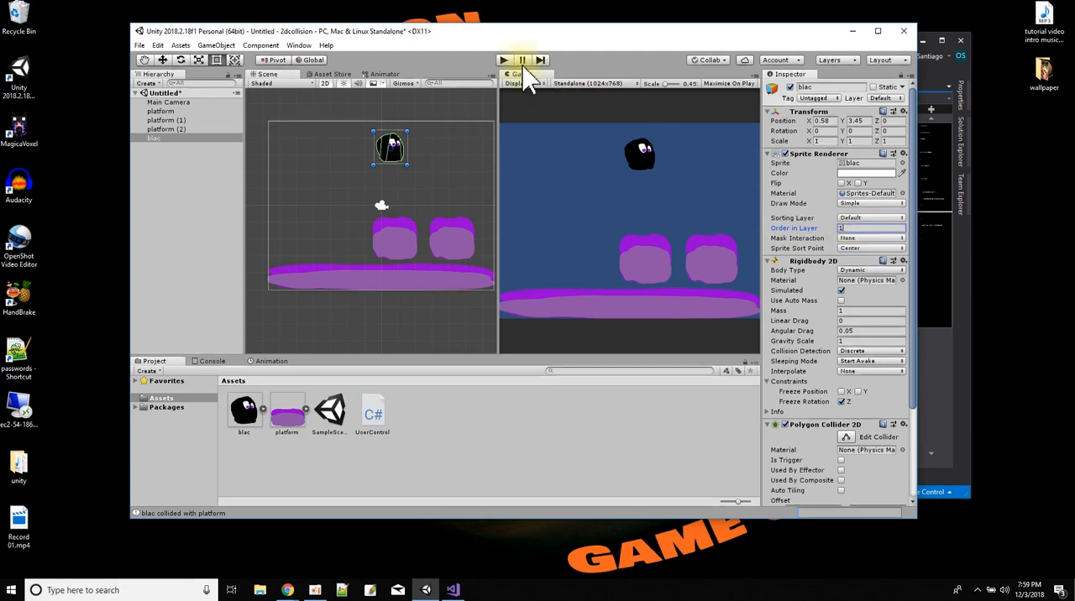
{"action": "left_click", "coordinate": [391, 152]}
{"action": "left_click_drag", "start_coordinate": [396, 159], "coordinate": [364, 219]}
Test-run the scene and walk the blac character left in front of platform (1) to check the new layer order.
{"action": "left_click", "coordinate": [502, 60]}
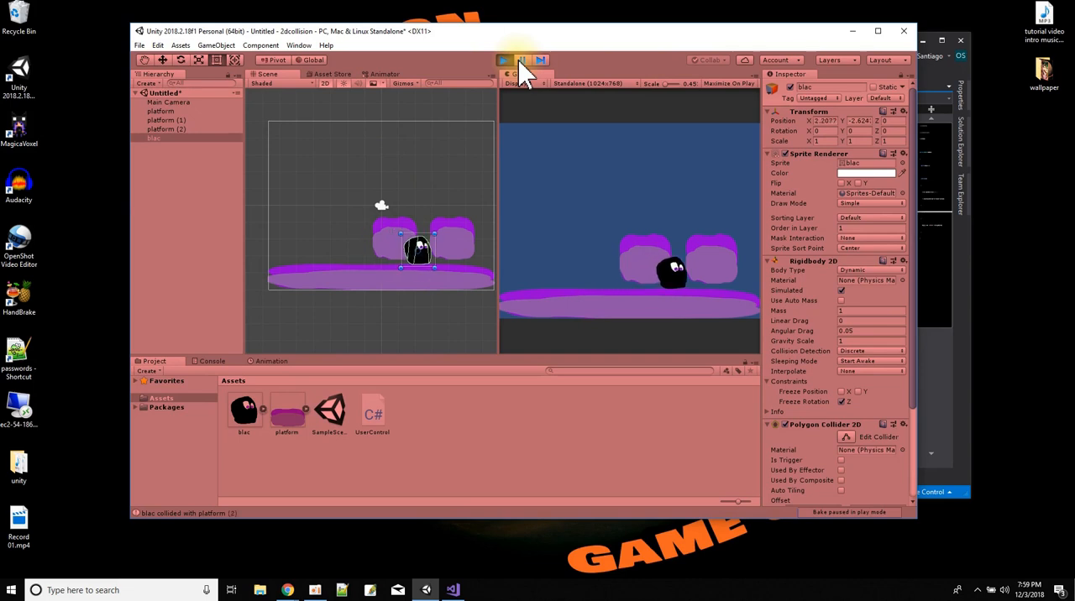
{"action": "key", "text": "Left"}
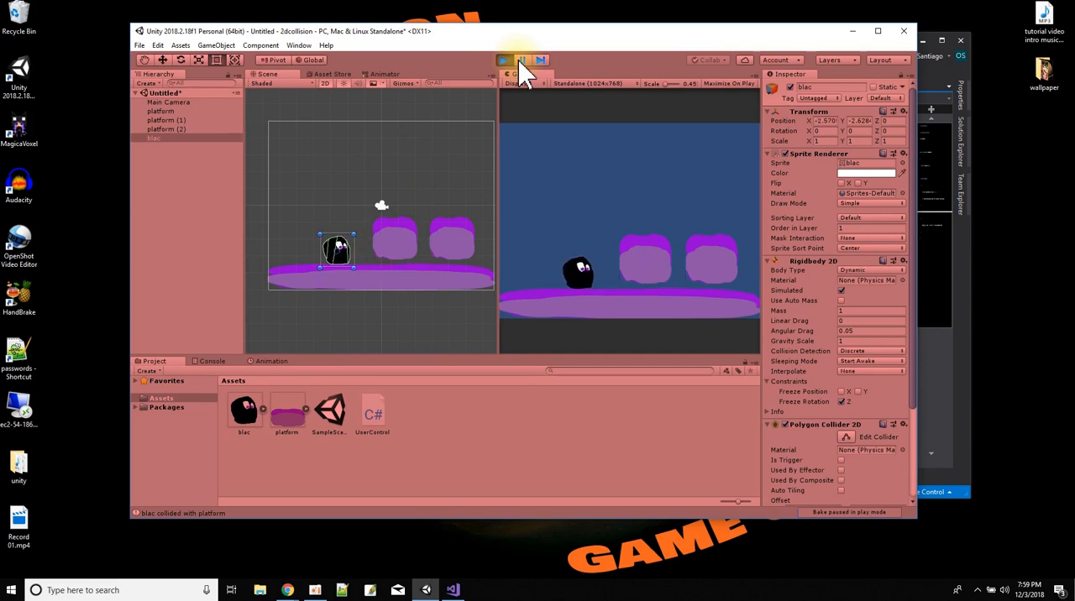